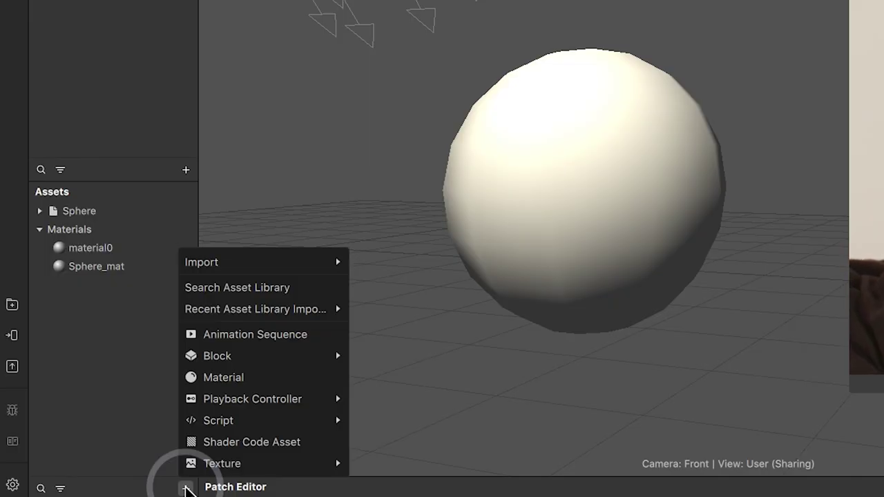
- Open the camera simulation choices and filter the scene list to show All Objects
mouse_move(246, 420)
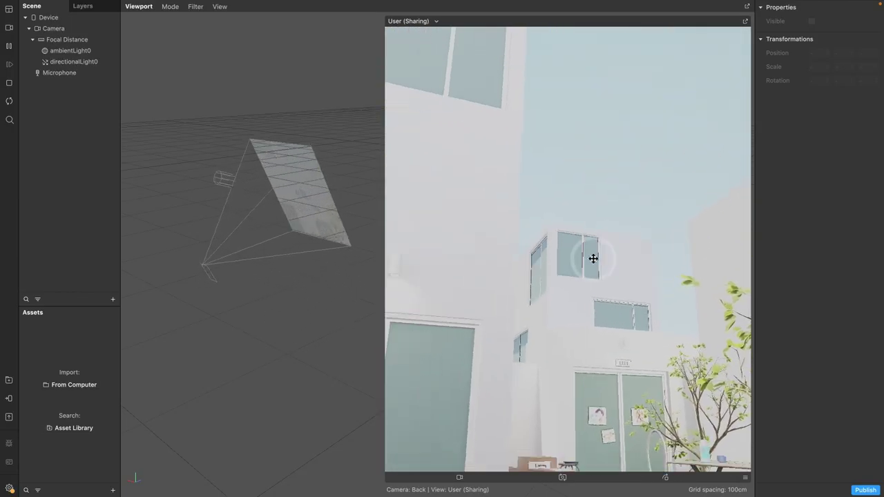
left_click(9, 31)
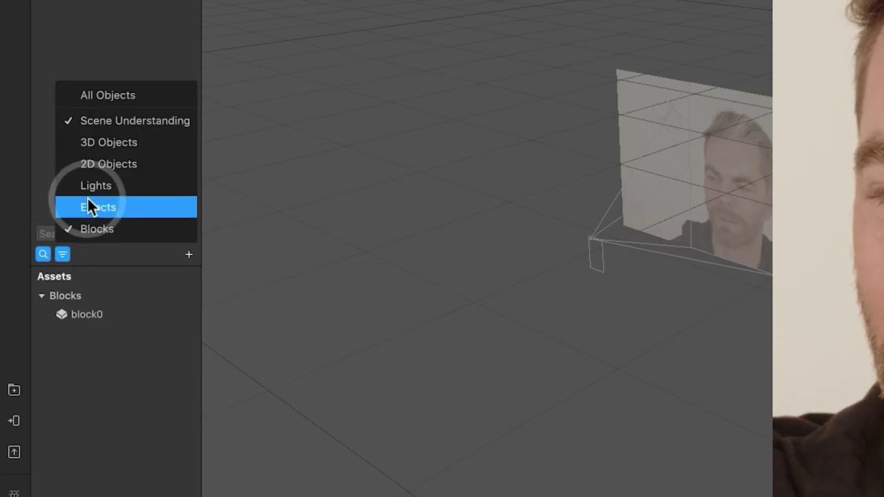
left_click(87, 197)
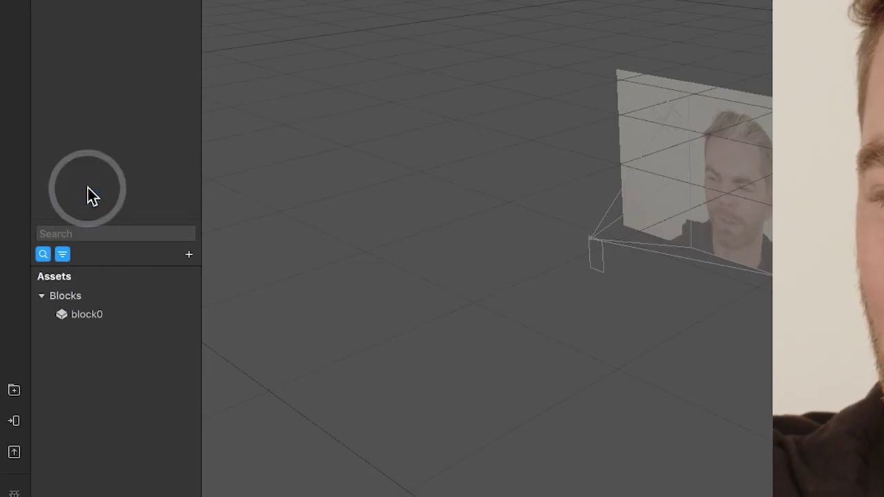
left_click(63, 255)
left_click(94, 103)
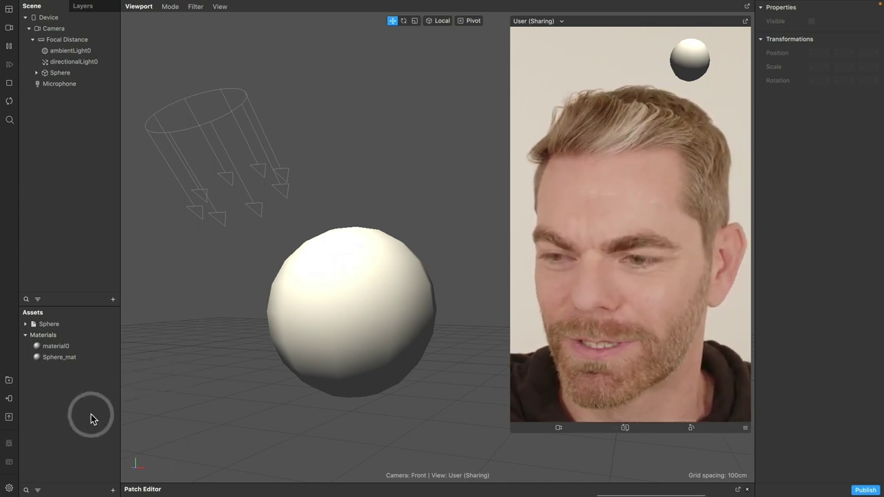
- Add a JavaScript script asset named script.js and open it for editing in the code editor
left_click(114, 489)
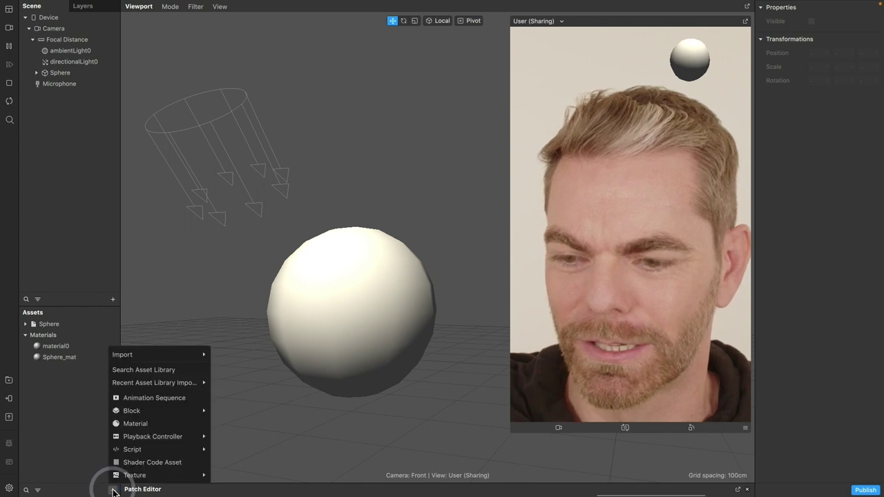
mouse_move(201, 449)
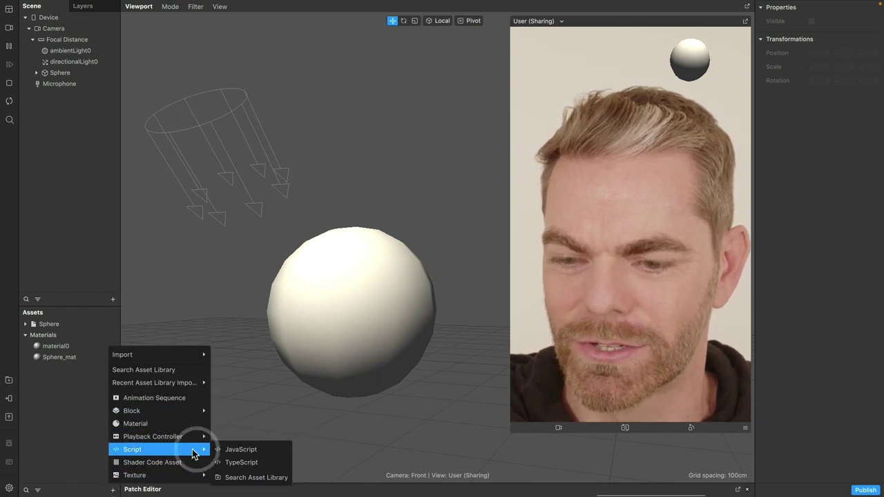
left_click(251, 451)
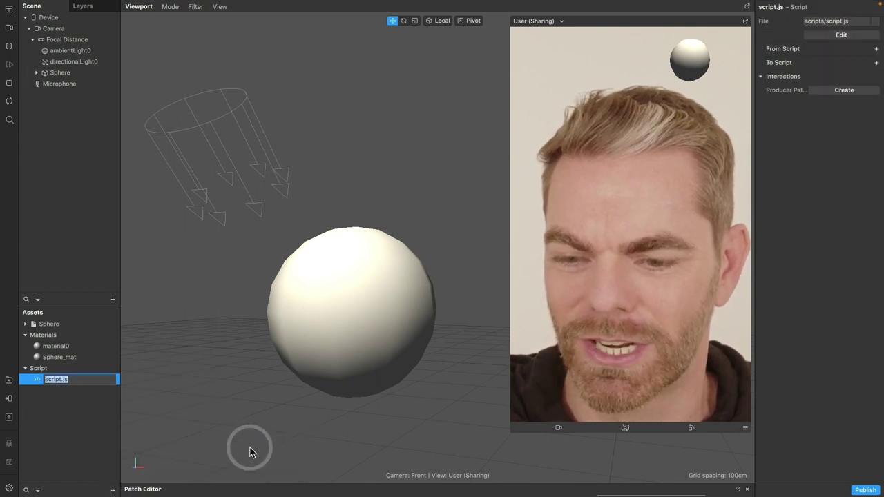
left_click(85, 423)
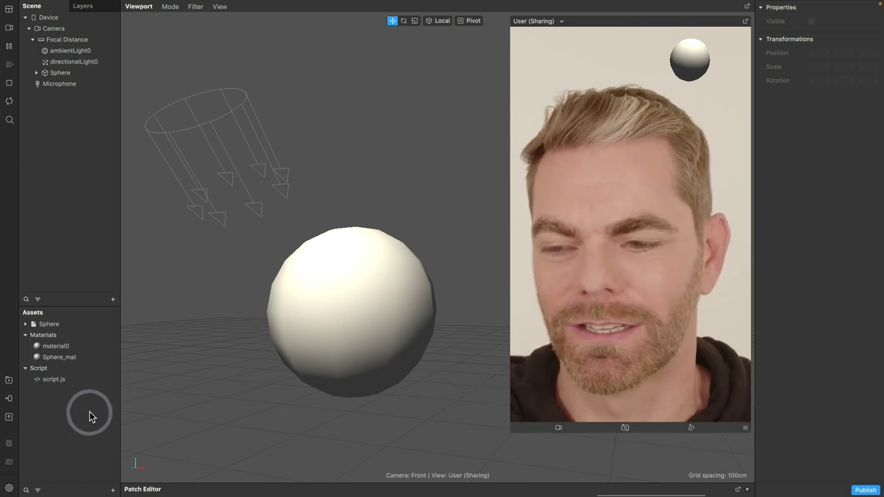
right_click(65, 379)
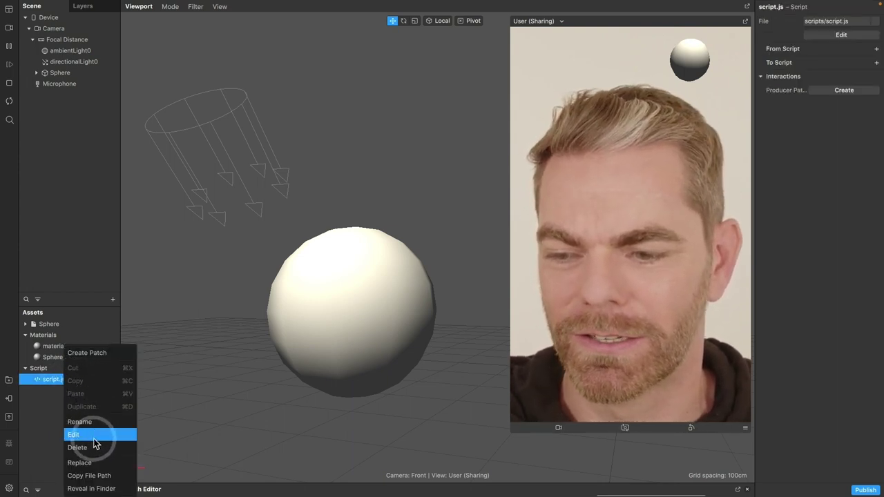
left_click(40, 427)
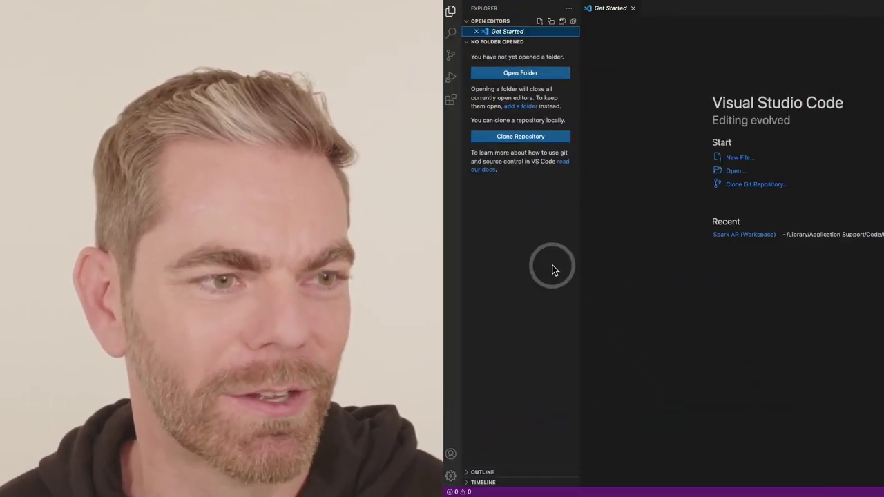
- Check the installed Meta Spark Studio extension, toggle Zen mode, and connect via the Meta Spark status-bar item
left_click(553, 270)
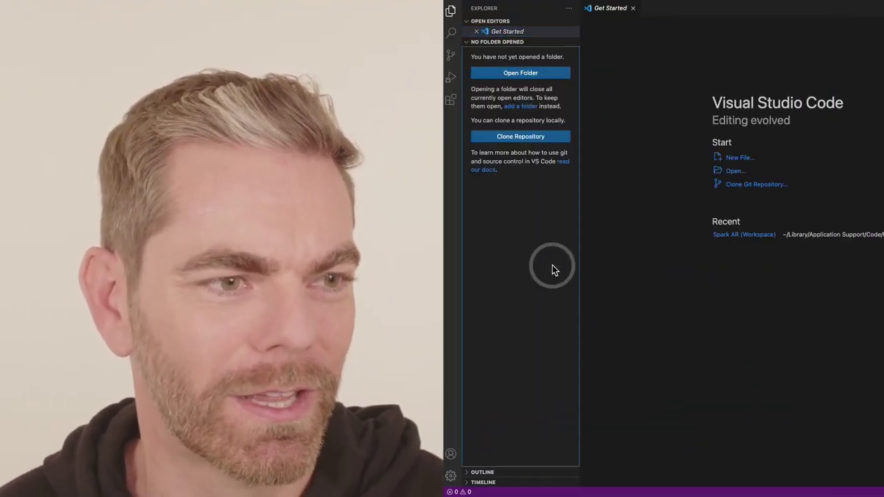
left_click(450, 101)
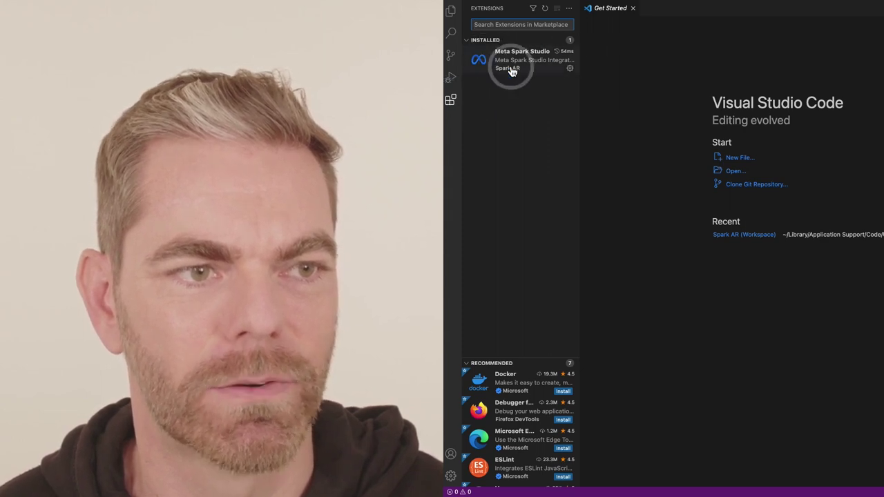
mouse_move(561, 73)
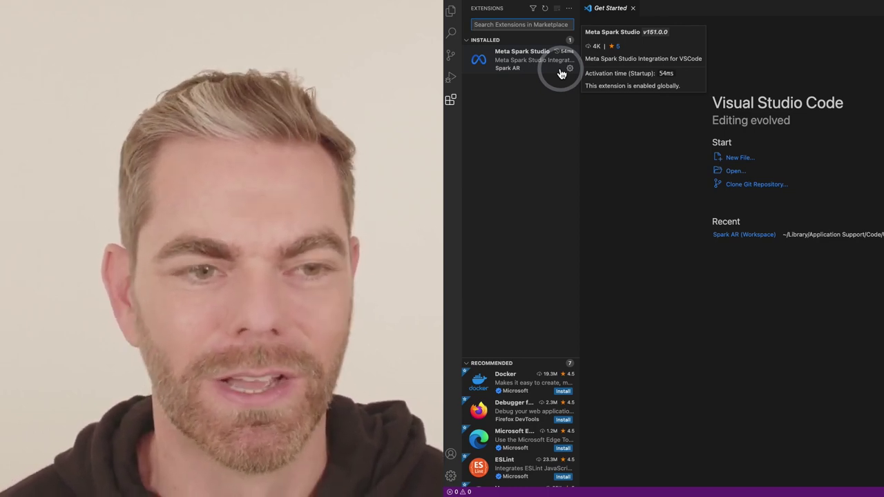
key("super+k")
key("z")
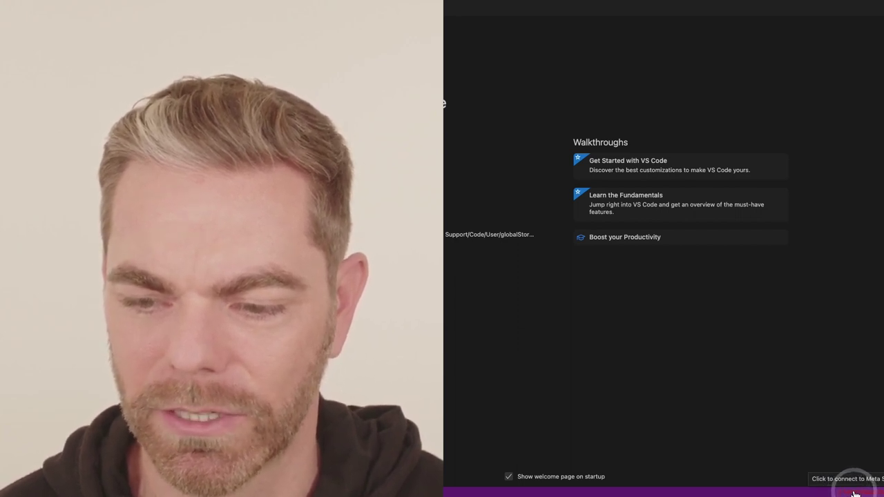
left_click(855, 495)
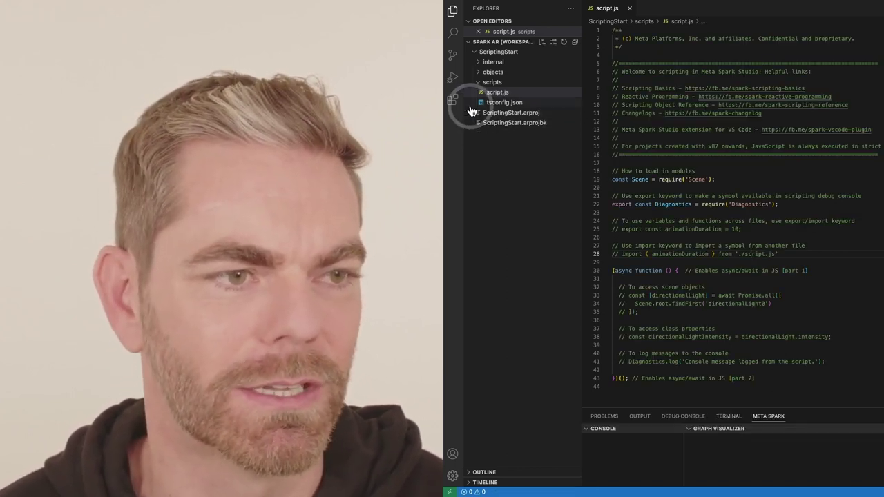
left_click(453, 12)
left_click(453, 12)
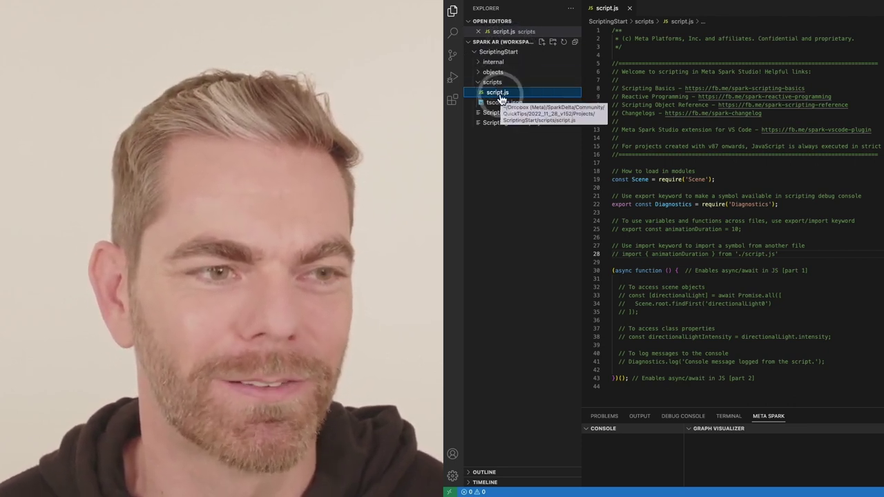
left_click(807, 245)
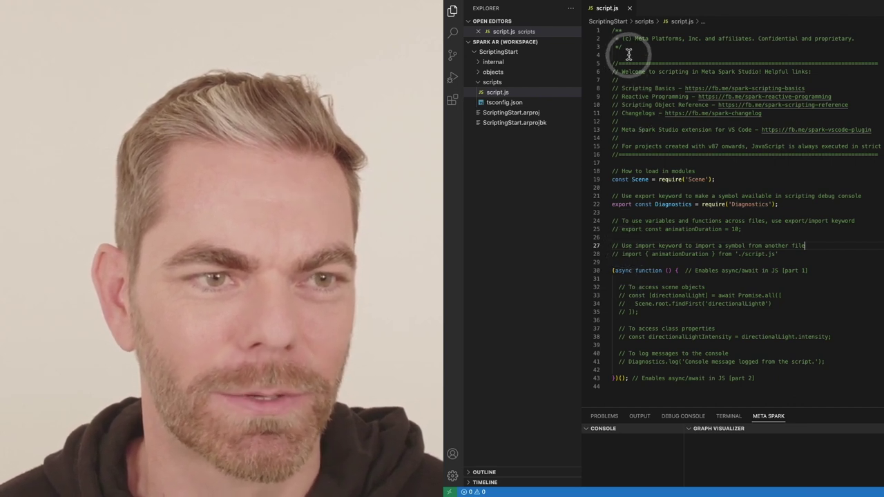
left_click(612, 32)
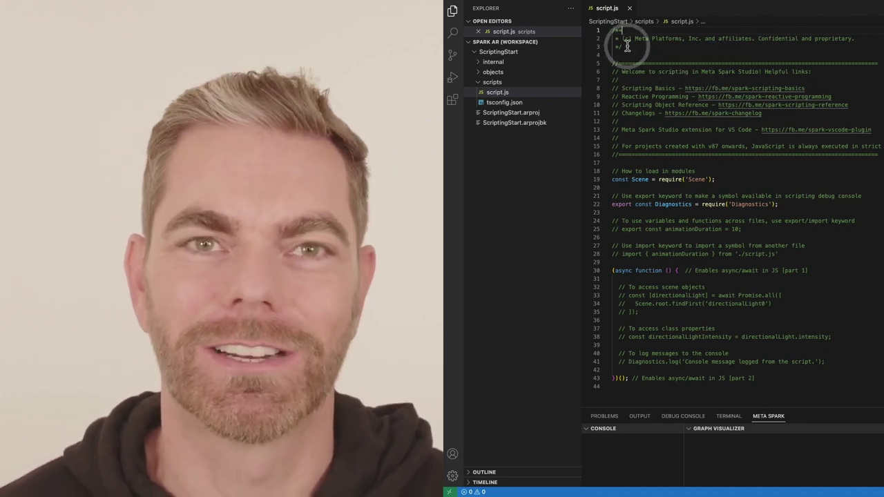
left_click(627, 45)
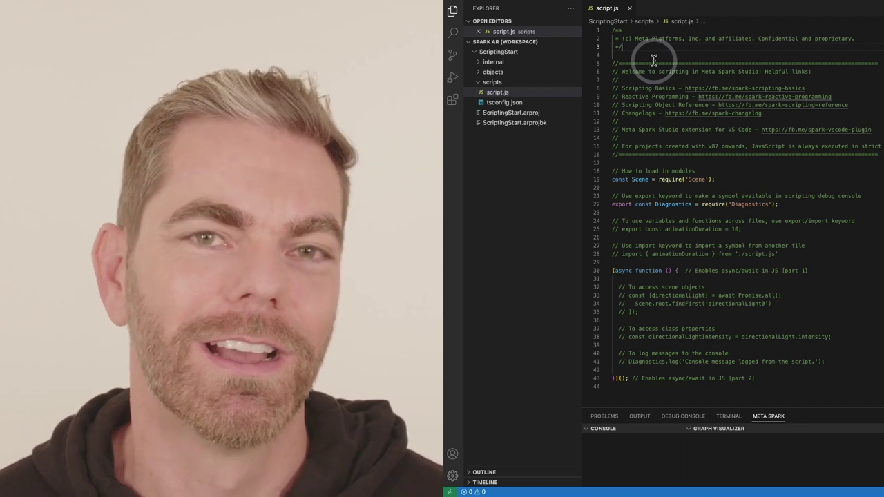
left_click(616, 63)
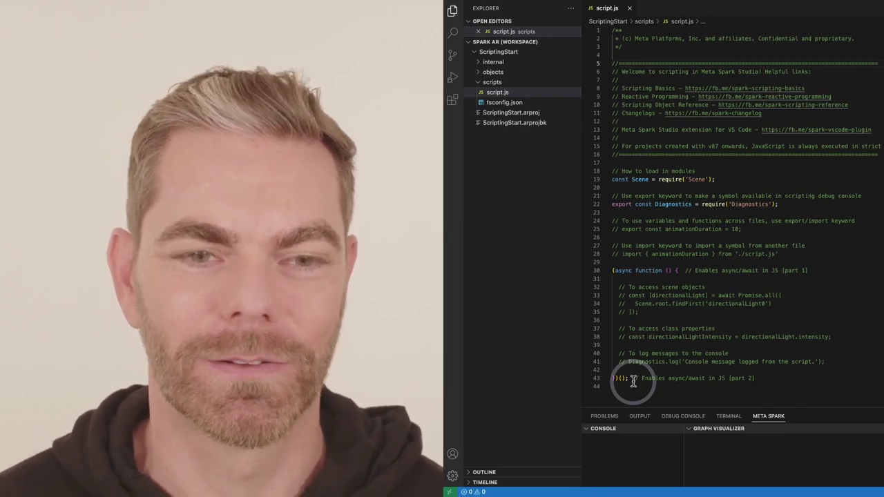
- On the LightingEstimationModule reference page, select the entire Example code block
key("ctrl+Right")
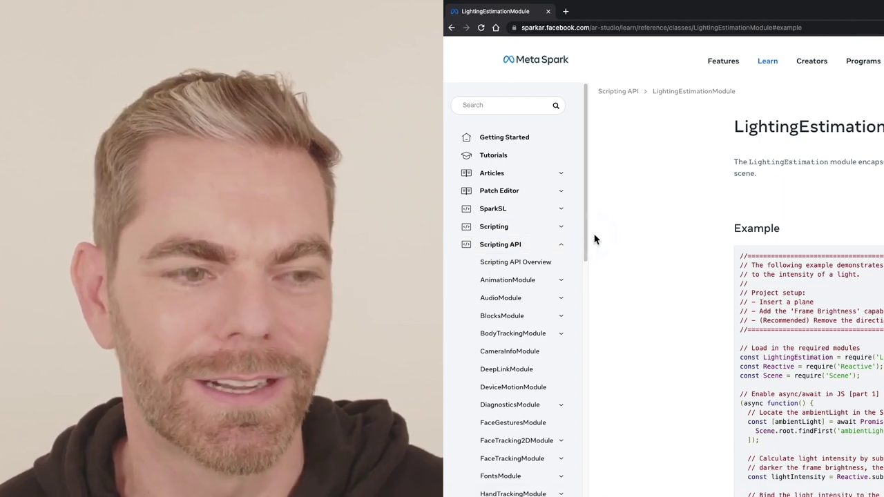
left_click_drag(588, 232, 588, 329)
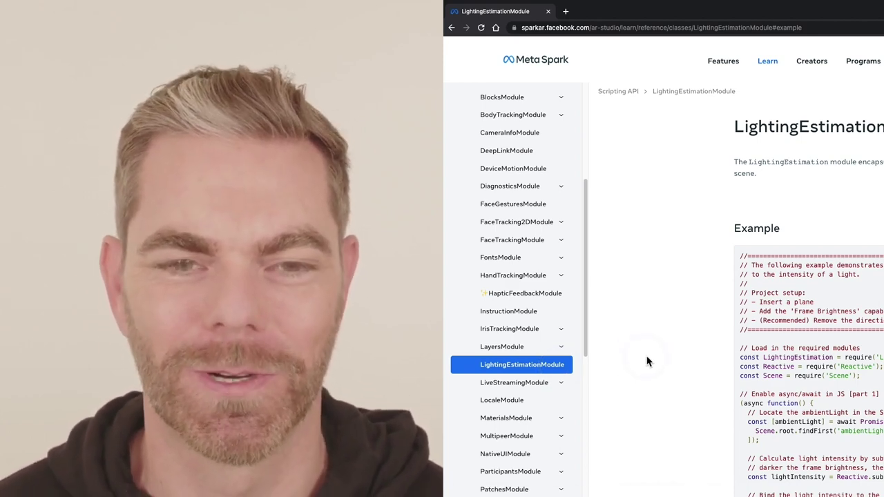
scroll(684, 318, "down", 2)
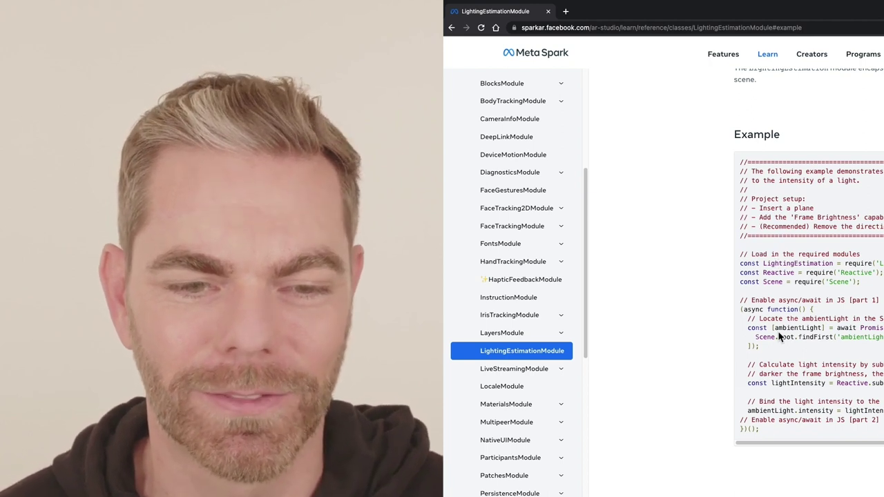
left_click_drag(763, 430, 732, 170)
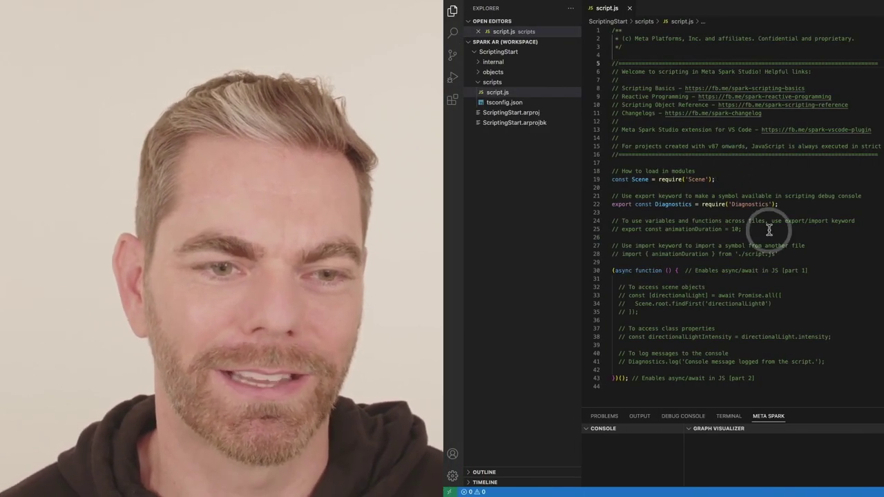
- Replace the starter script in script.js with the pasted 30-line lighting estimation example
left_click_drag(766, 381, 596, 8)
key("super+v")
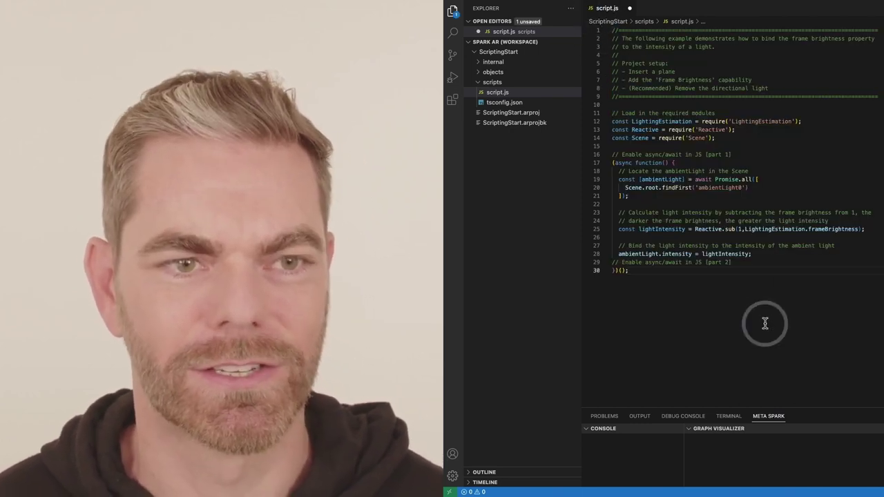
left_click(767, 328)
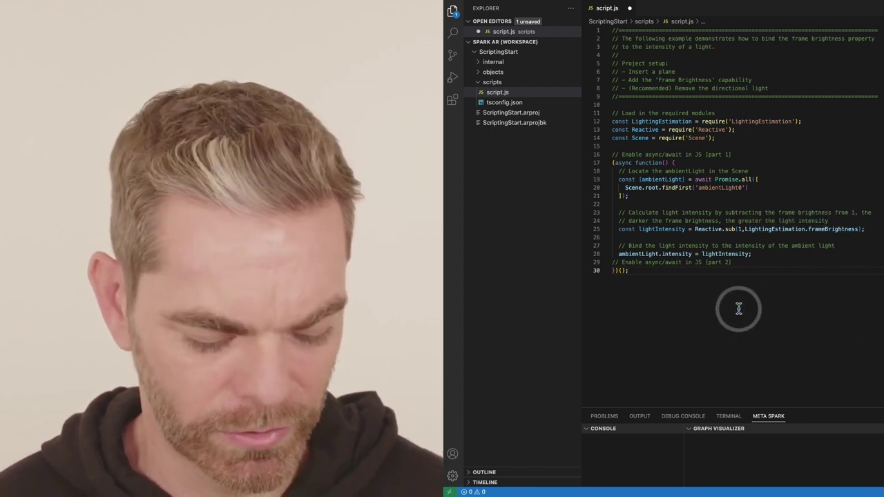
- Save script.js with Cmd+S
key("super+s")
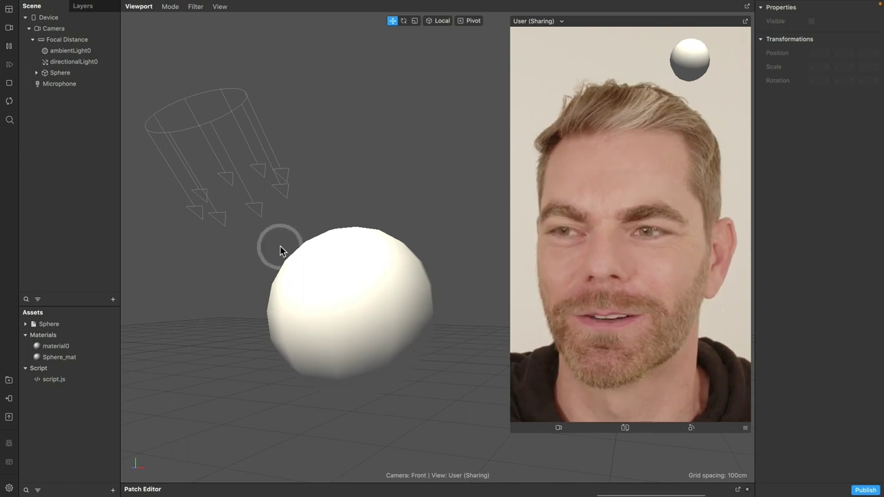
- Select ambientLight0 in the Scene panel to view its properties
left_click(75, 51)
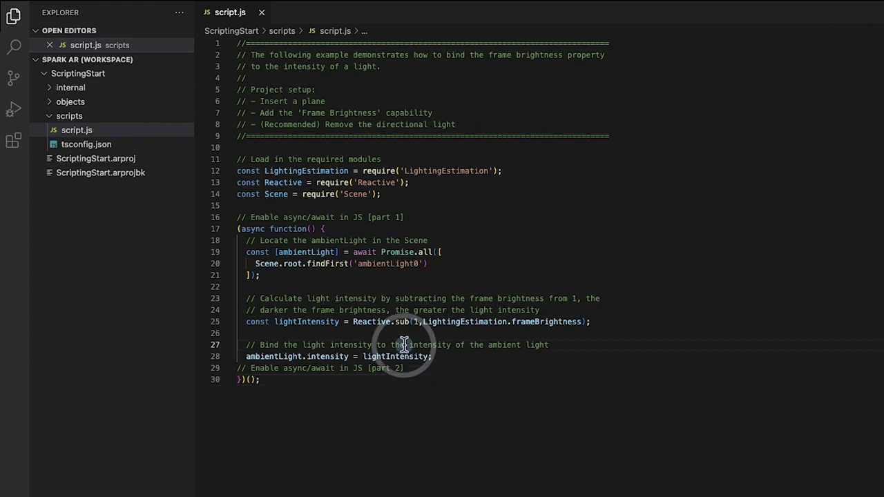
- Select and copy the whole lightIntensity line on line 25
left_click(318, 323)
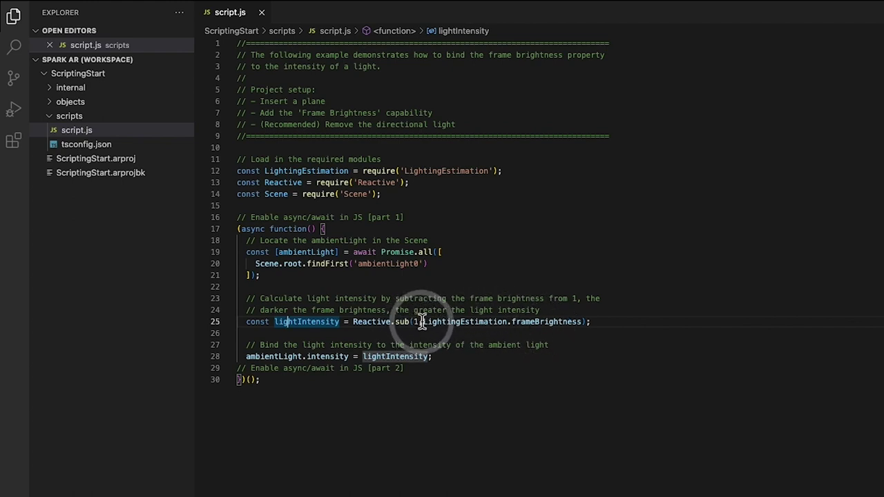
left_click_drag(422, 322, 353, 322)
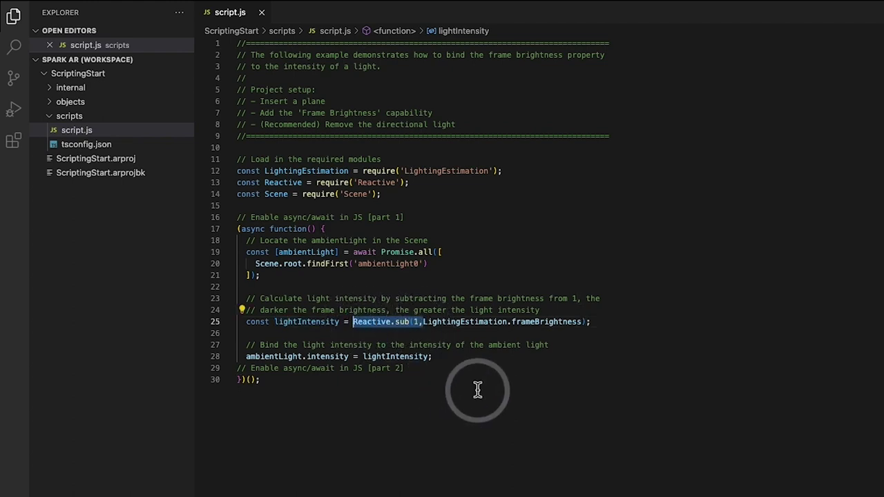
left_click(526, 368)
left_click_drag(593, 322, 244, 322)
key("ctrl+c")
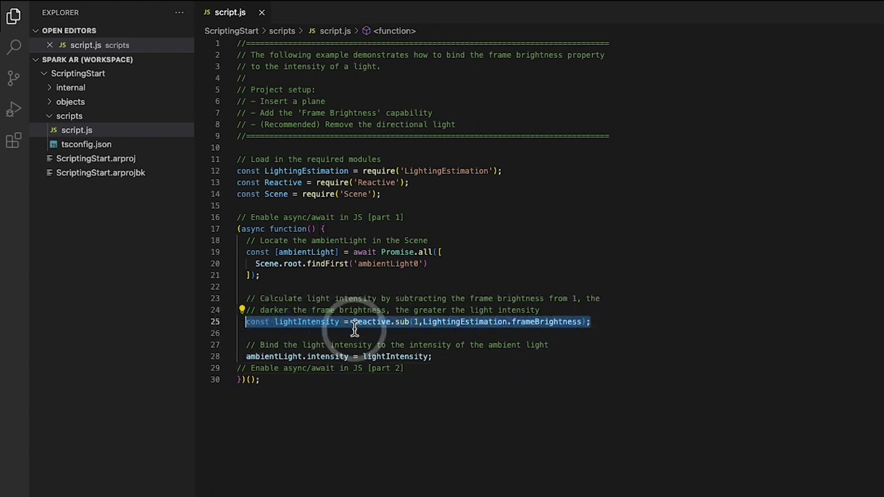
key("Left")
- Paste a second lightIntensity line below and comment out the upper copy with //
key("Return")
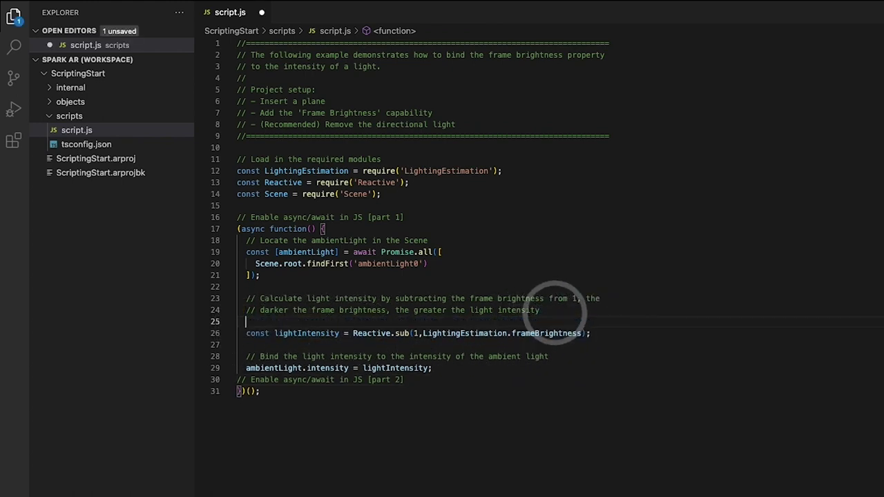
key("Return")
key("ctrl+v")
key("Return")
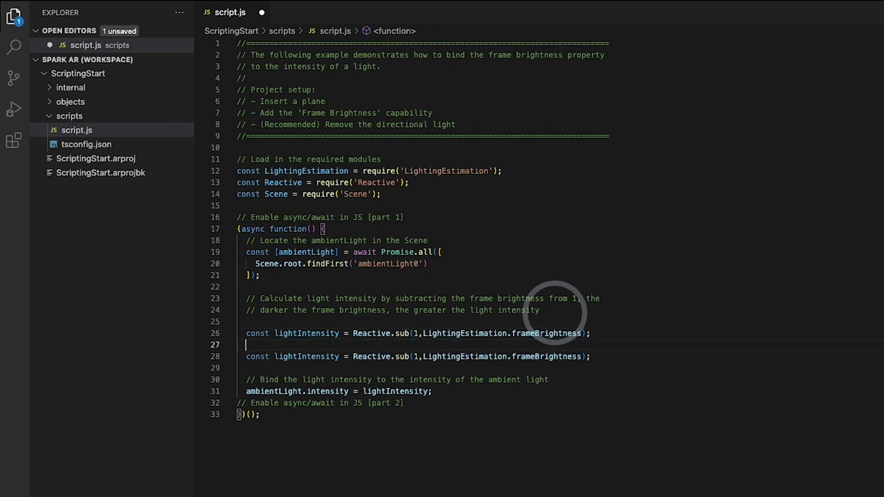
left_click(245, 334)
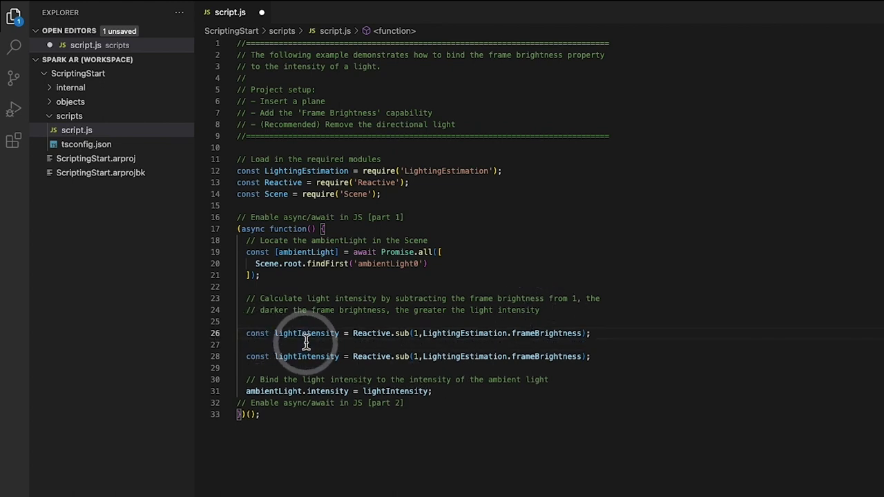
type("//")
left_click(423, 357)
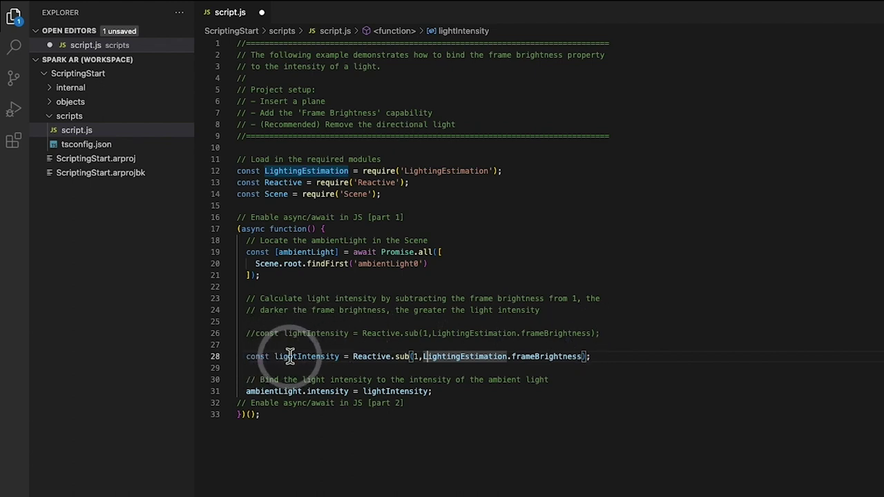
- Remove Reactive.sub(1, and the stray closing bracket from line 28, then save script.js
left_click(353, 356)
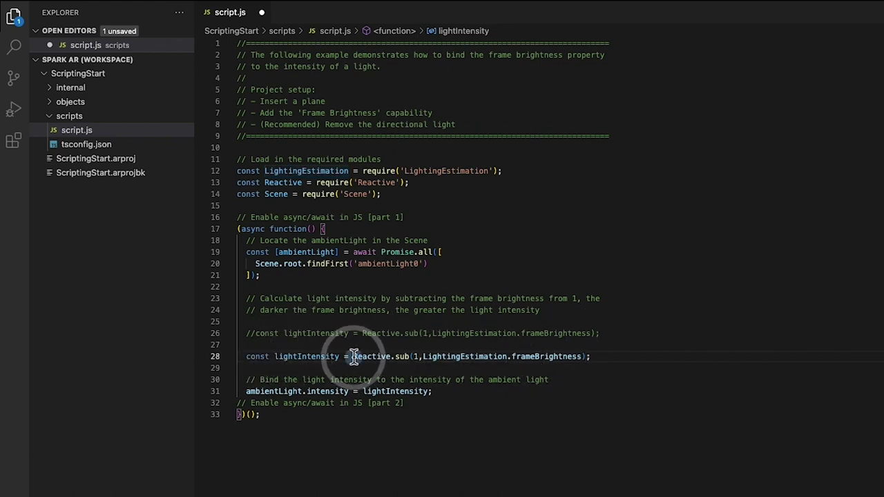
left_click_drag(353, 357, 423, 358)
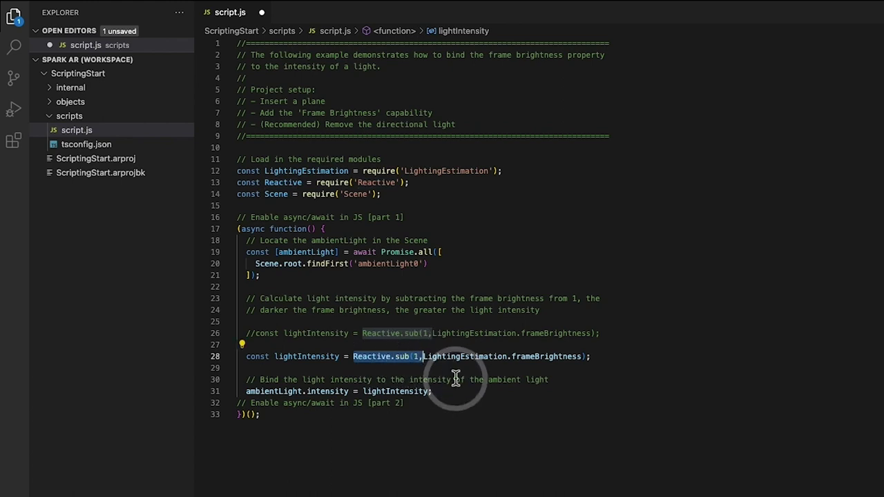
key("BackSpace")
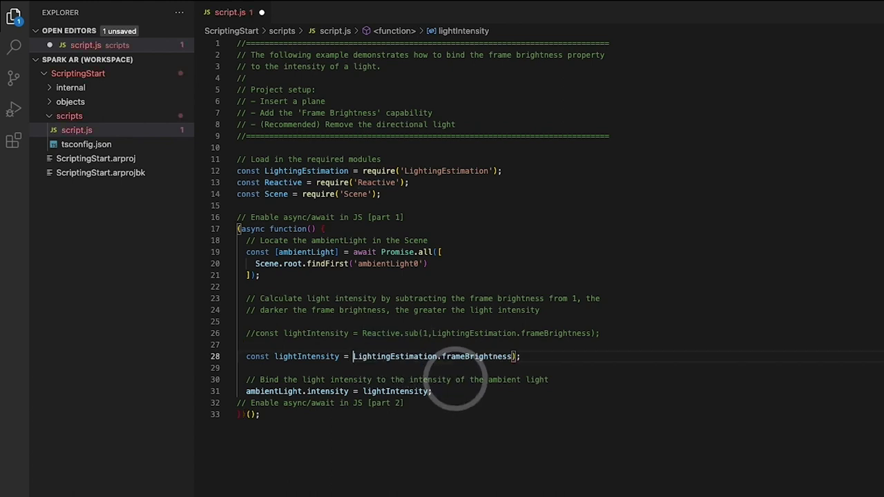
left_click(533, 359)
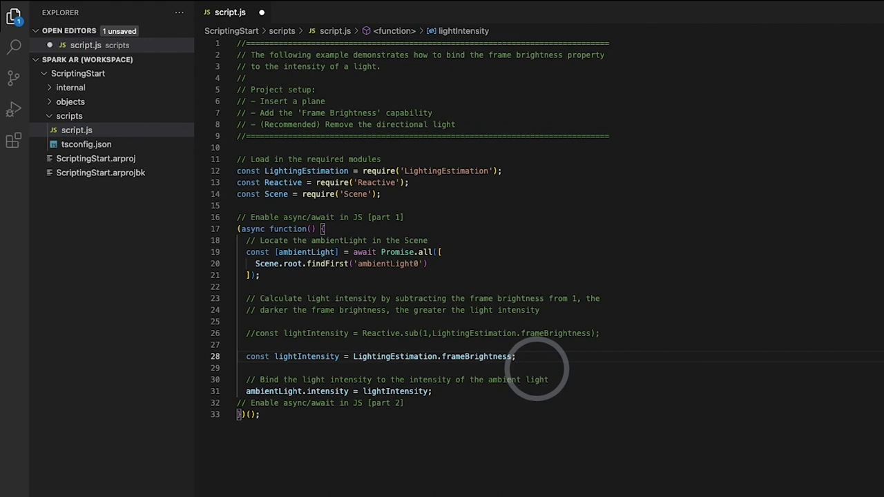
left_click(532, 432)
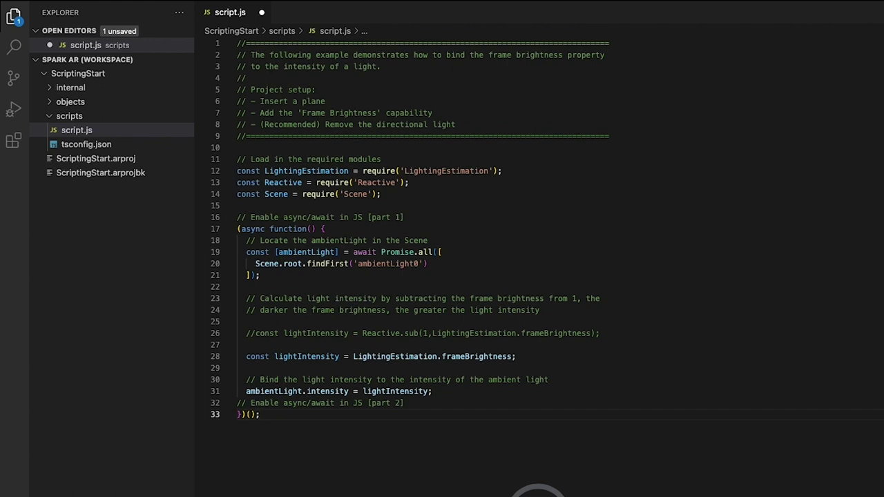
key("ctrl+s")
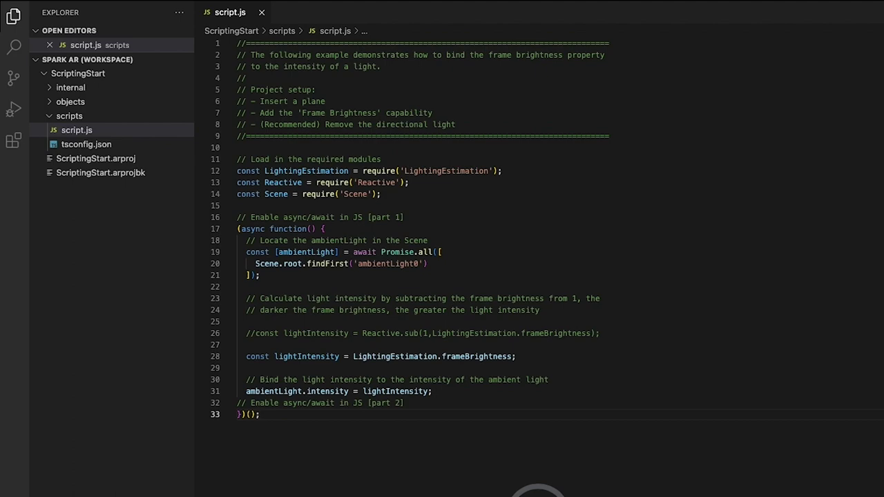
- Back in Meta Spark Studio, check the settings of ambientLight0 and directionalLight0
key("ctrl+Left")
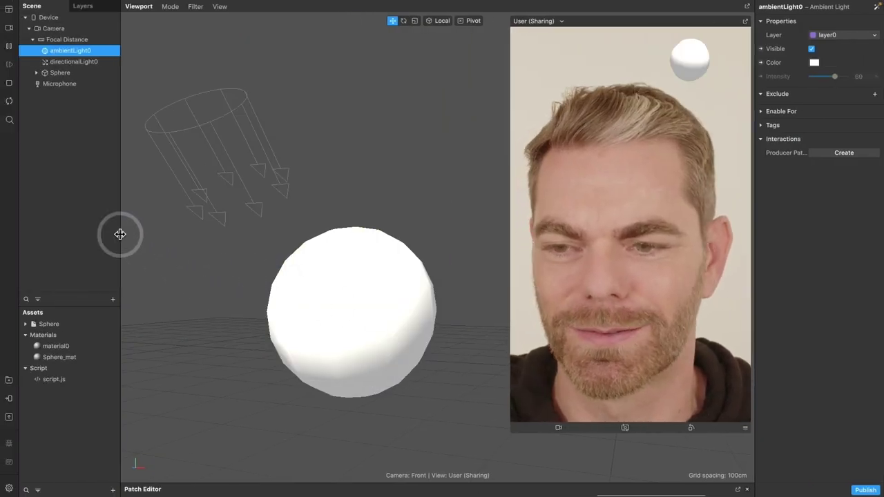
left_click(85, 230)
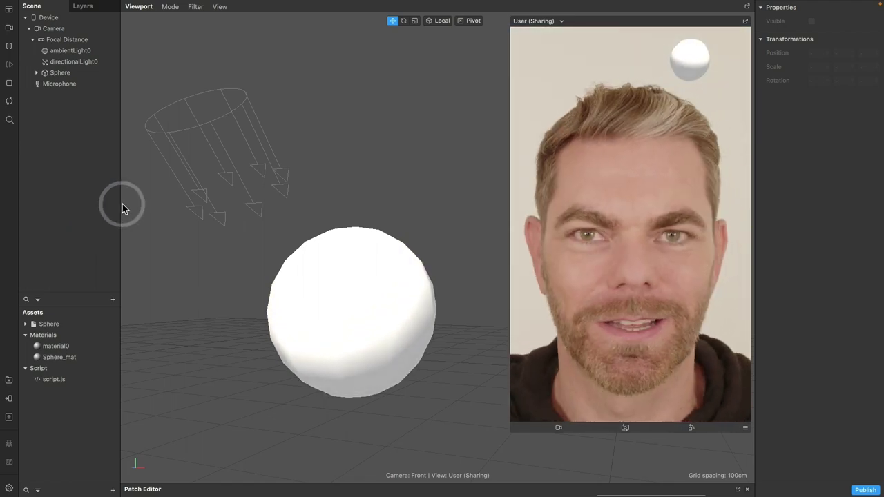
left_click(80, 51)
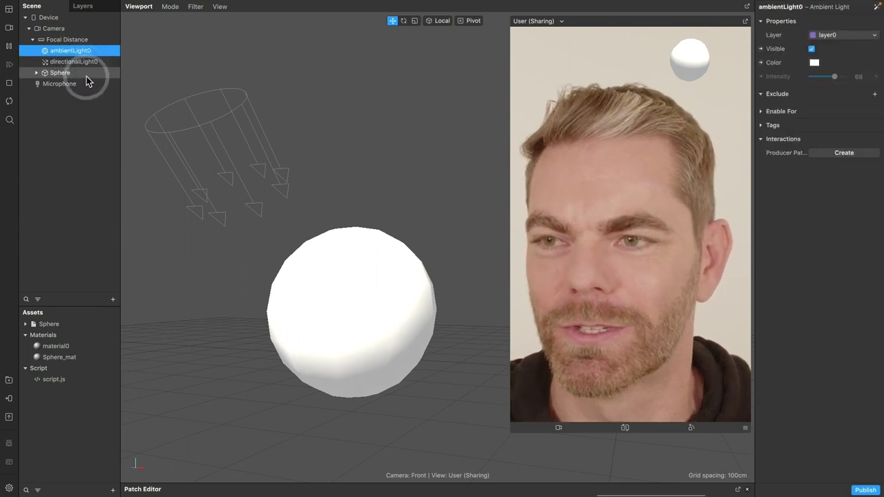
left_click(83, 62)
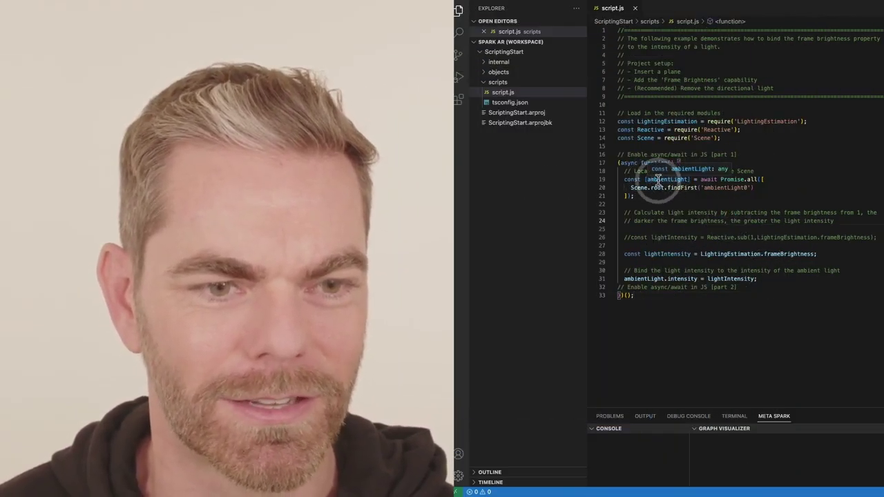
- Change 'ambientLight0' to 'directionalLight0' in the findFirst lookup on line 20
double_click(740, 187)
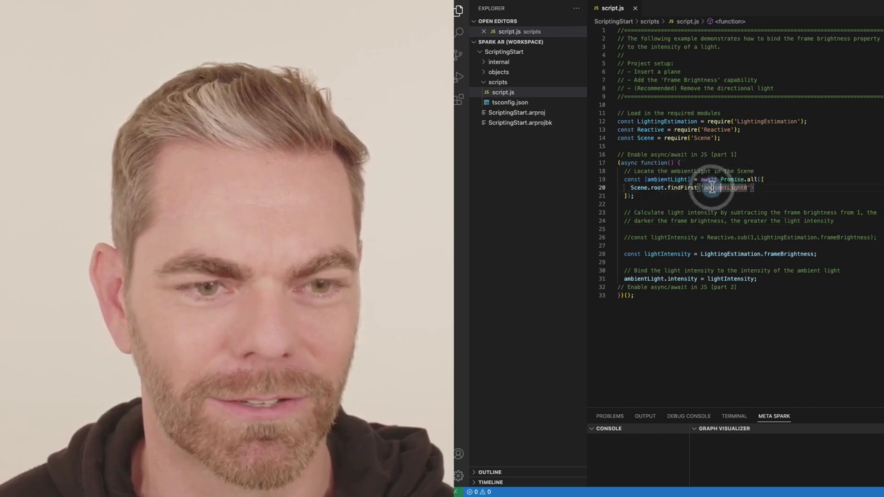
left_click_drag(705, 188, 726, 188)
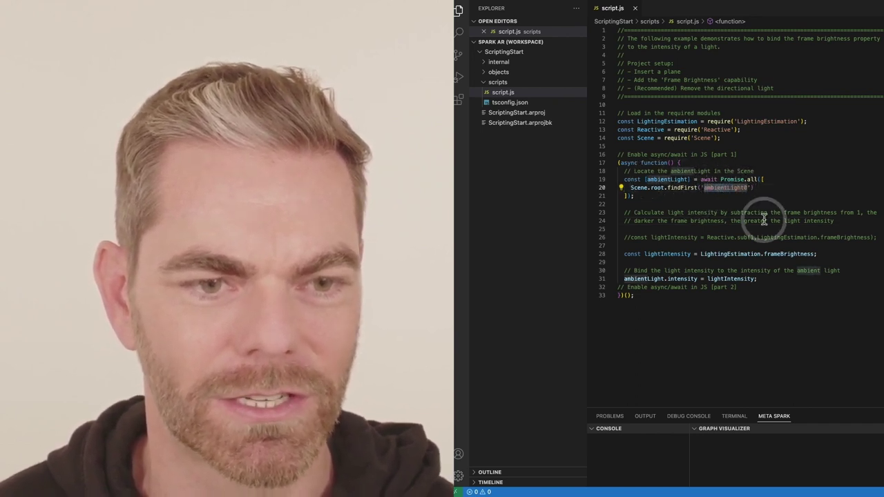
type("directional")
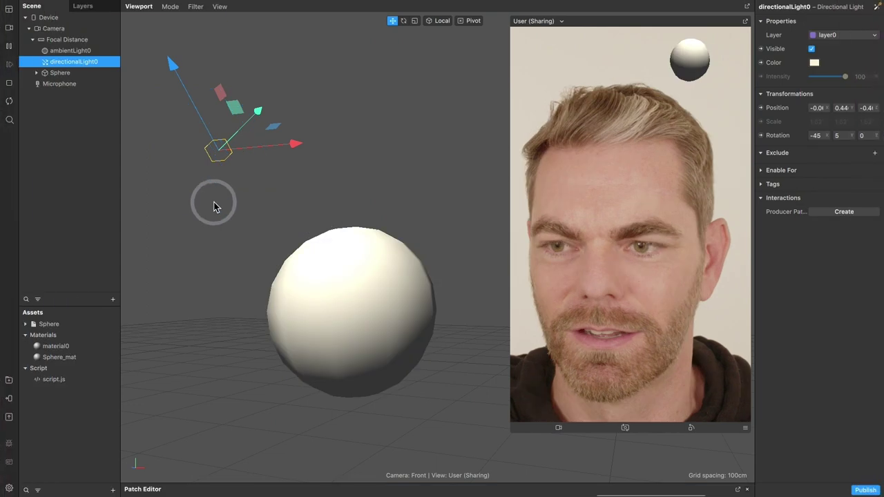
- Check the directional light's intensity, then uncheck Visible on ambientLight0 in the Properties panel
left_click(73, 158)
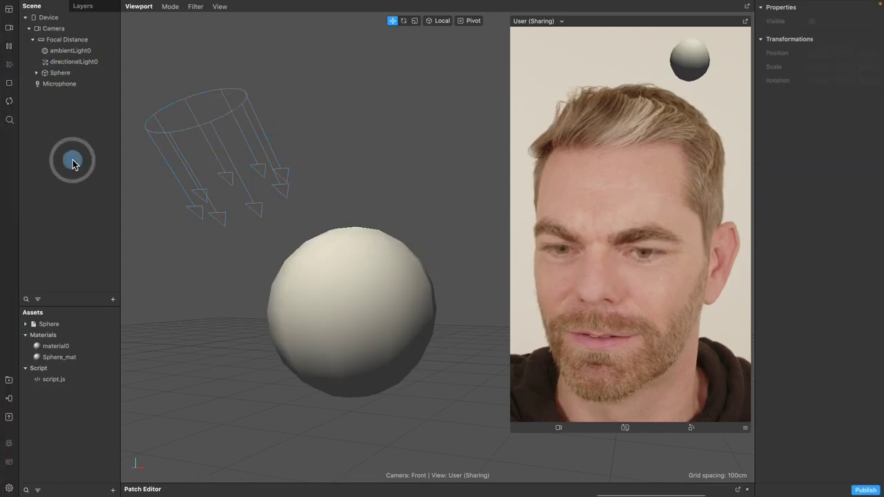
left_click(73, 62)
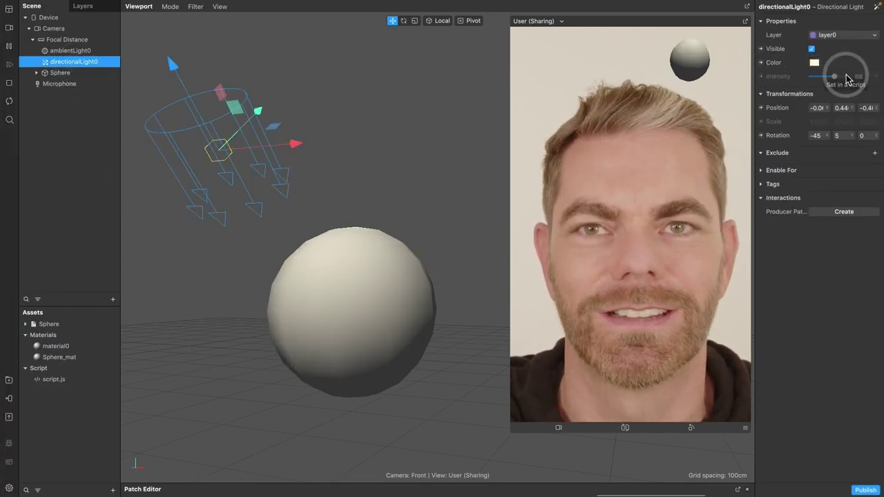
left_click(69, 51)
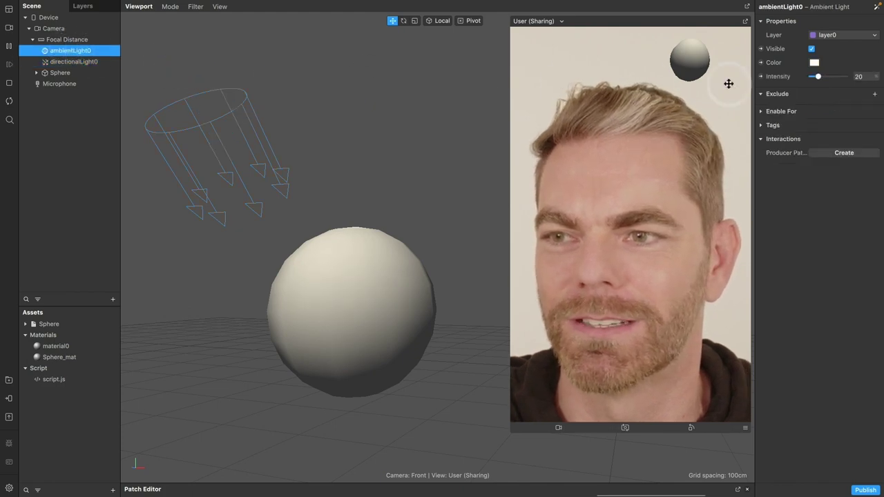
left_click(812, 49)
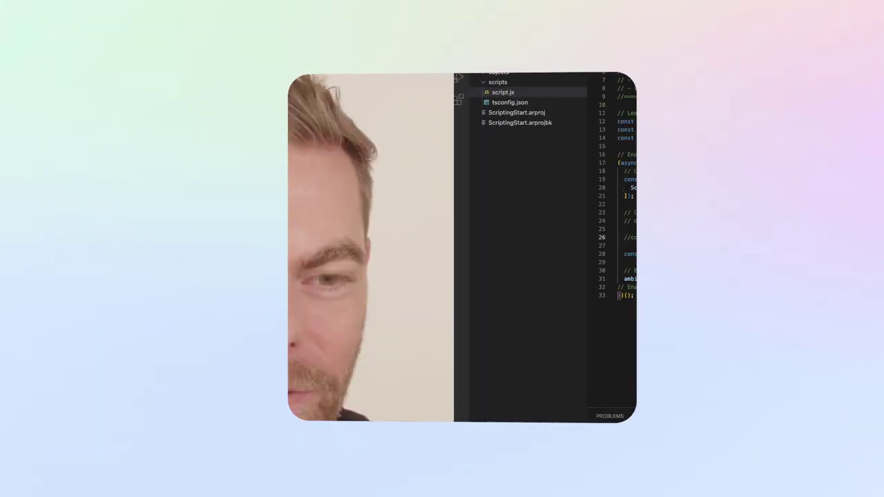
- Wrap LightingEstimation.frameBrightness on line 28 in a Reactive.sub( ) call copied from line 26
double_click(724, 237)
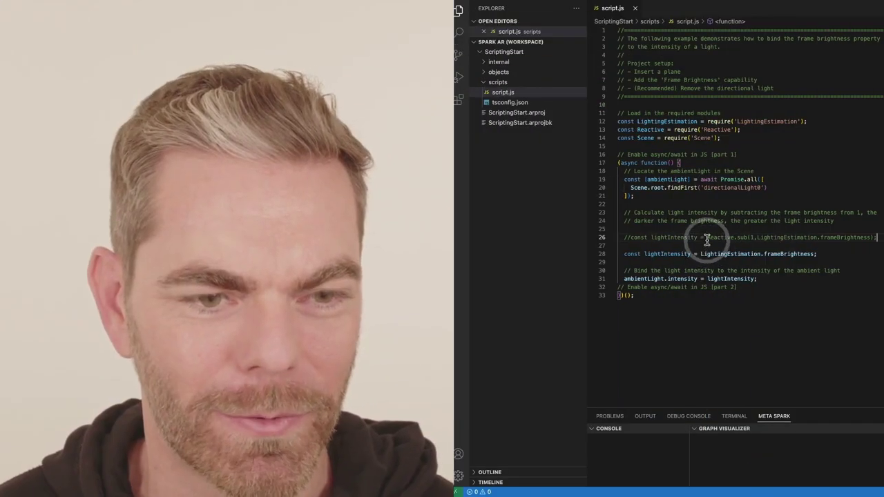
left_click(747, 238, "shift")
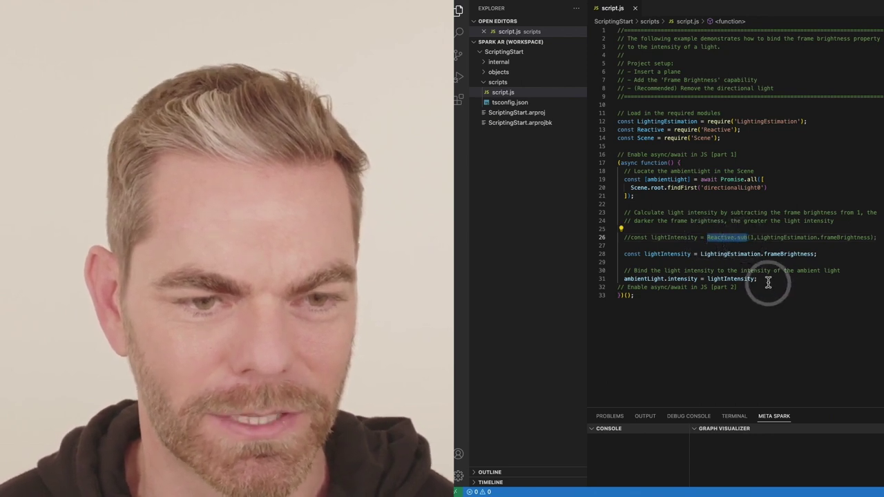
key("ctrl+c")
left_click(700, 254)
key("ctrl+v")
type("(")
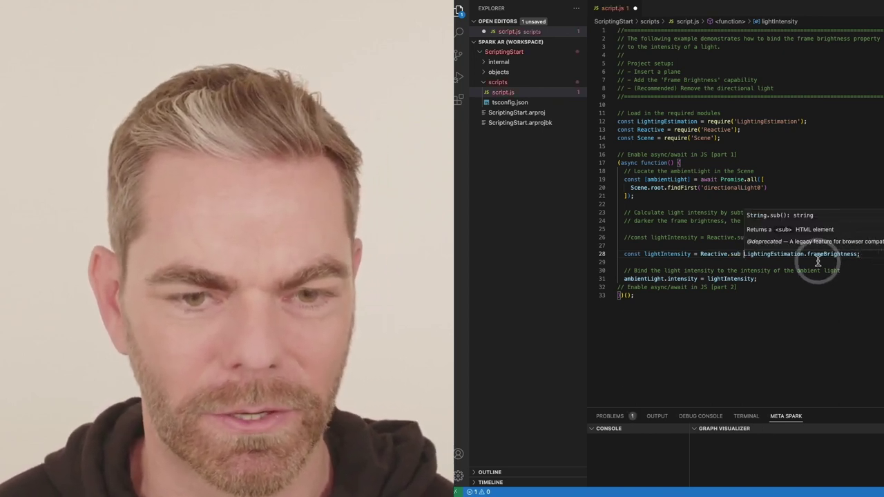
left_click(860, 255)
type(")")
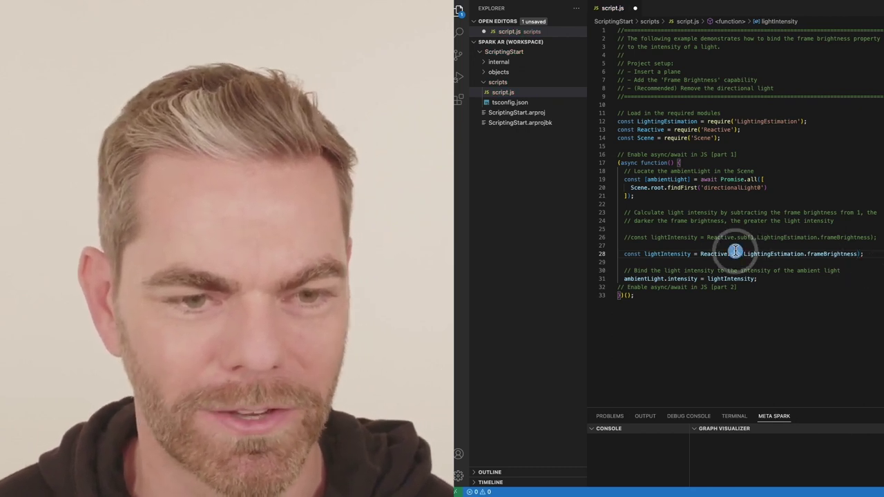
- Turn the call into Reactive.mul(3, LightingEstimation.frameBrightness) to triple the brightness
key("Delete")
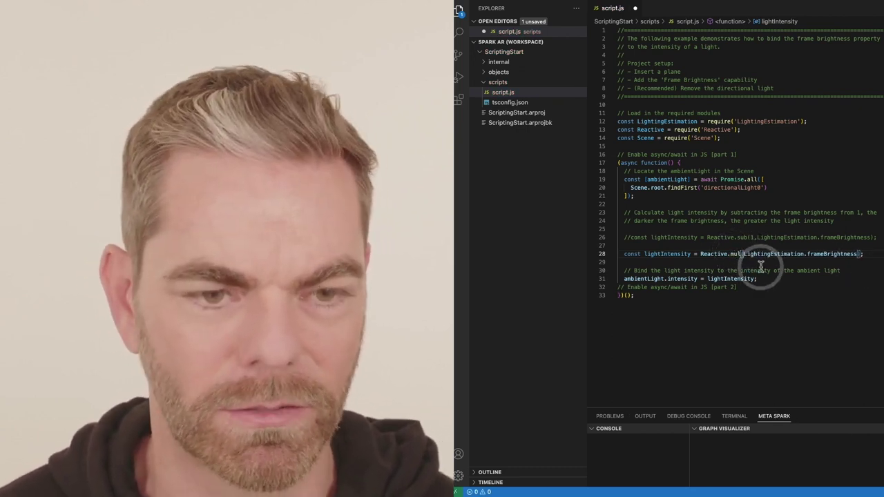
left_click(715, 246)
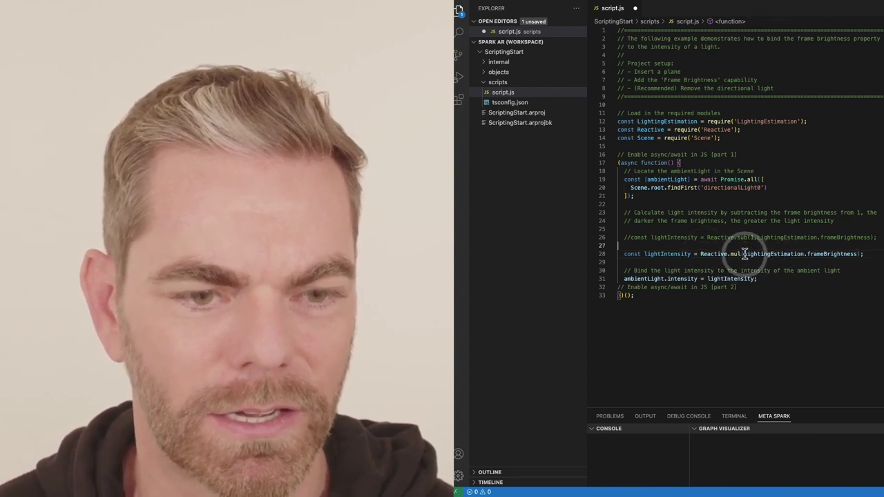
left_click(743, 254)
type("3,")
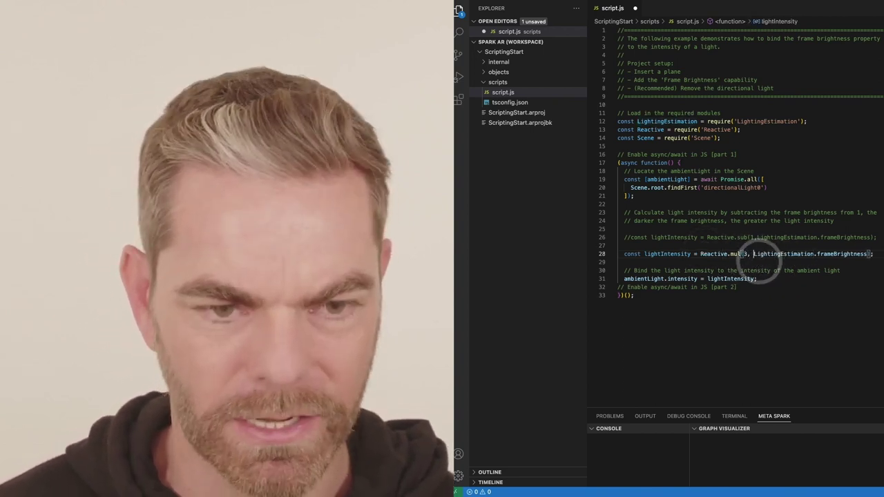
key("BackSpace")
left_click(875, 288)
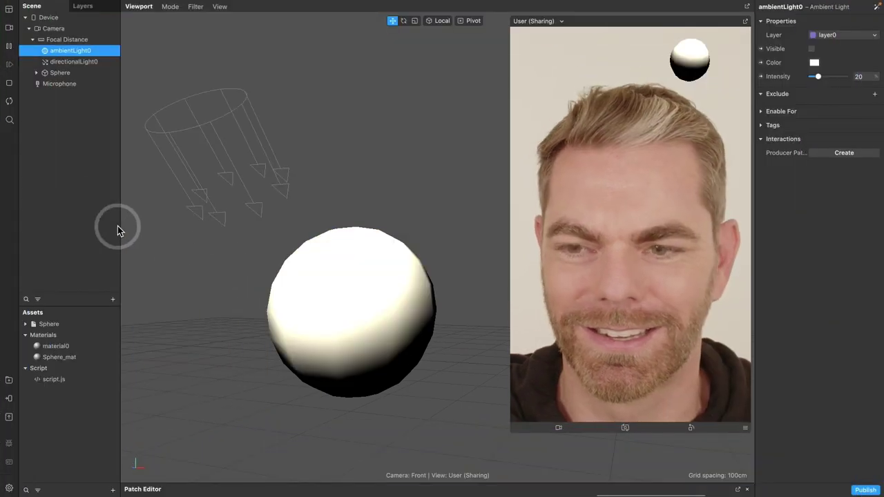
- Deselect the ambient light in the Scene panel to watch the brighter sphere
left_click(118, 226)
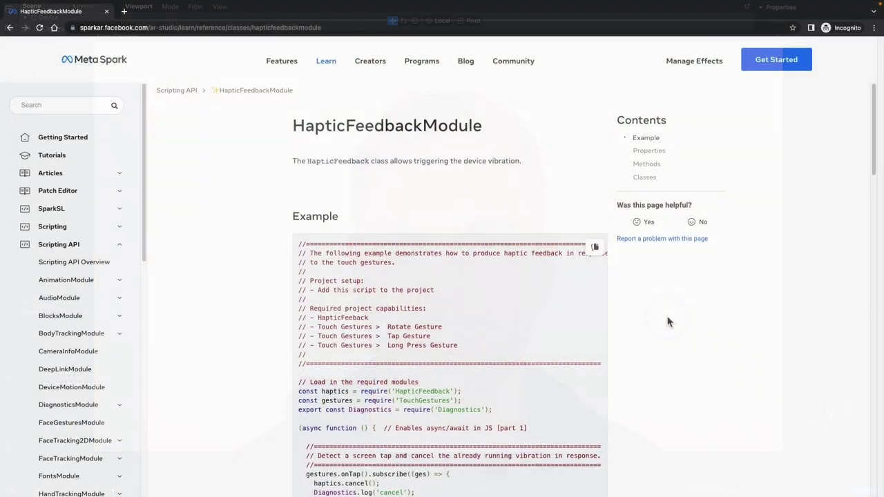
- Scroll down through the HapticFeedbackModule page's device-vibration example code
scroll(668, 318, "down", 3)
scroll(668, 321, "down", 3)
scroll(668, 320, "down", 2)
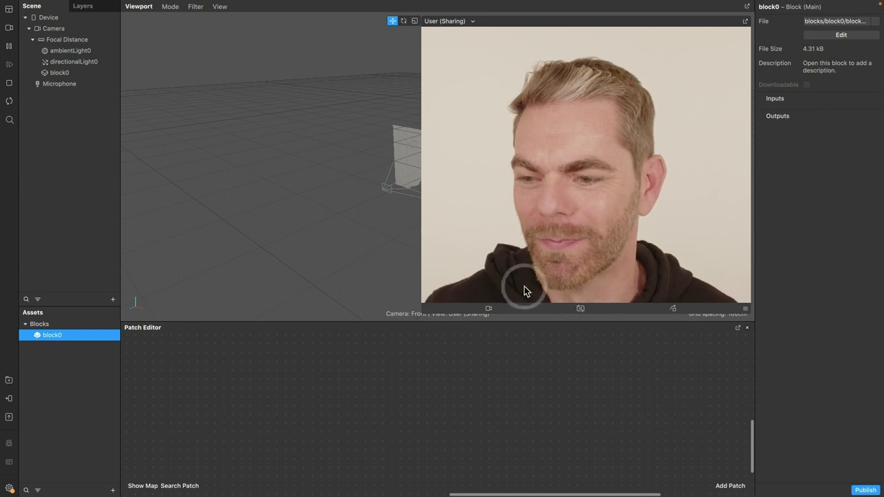
- Look over the Assets add-menu types, then select the block0 asset and the block0 scene instance
left_click(49, 338)
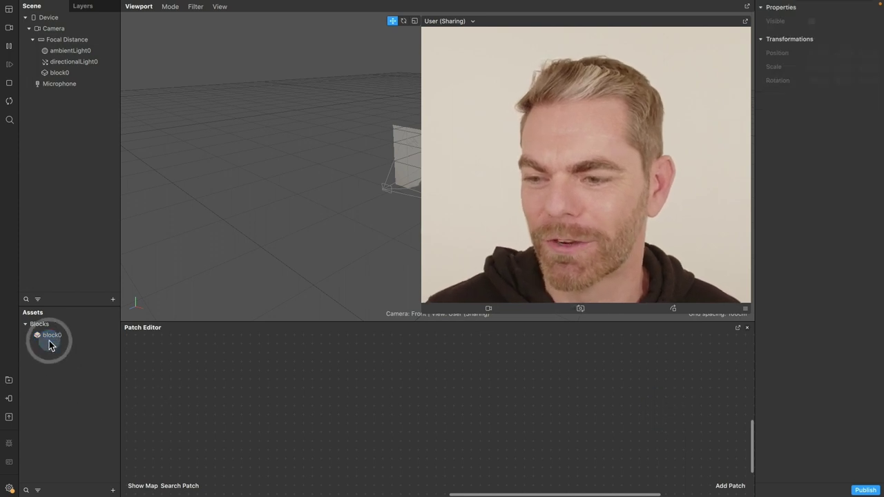
left_click(113, 490)
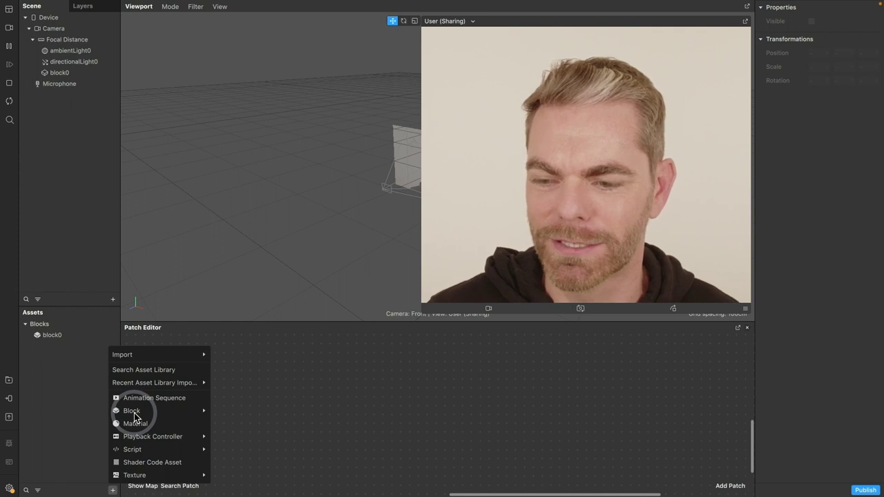
left_click(73, 408)
left_click(51, 339)
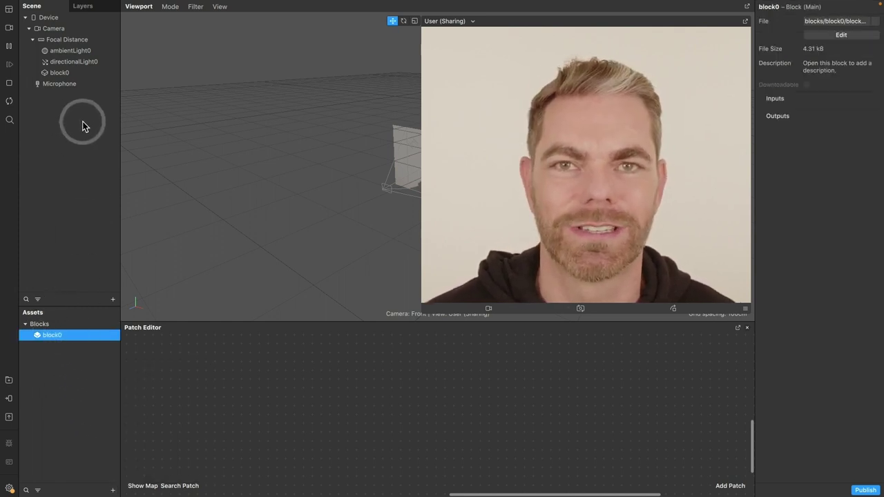
left_click(60, 74)
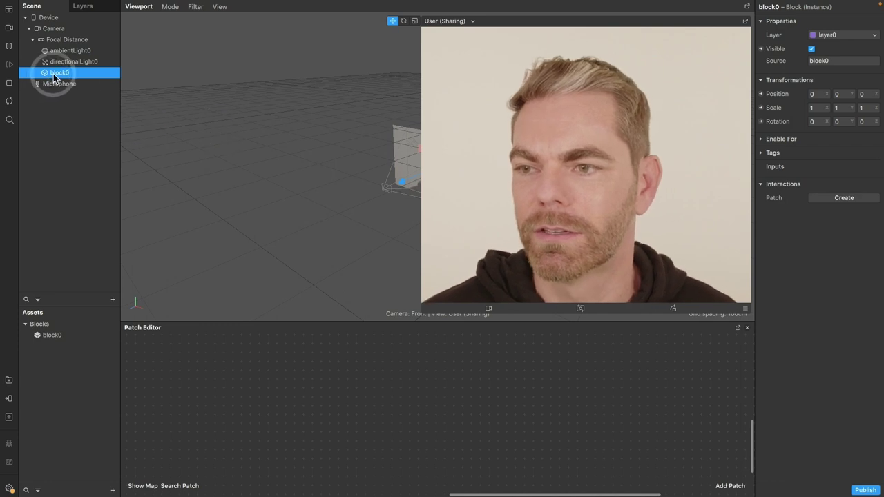
- Drag block0 from the Scene panel into the Patch Editor to create its patch
left_click_drag(55, 78, 423, 412)
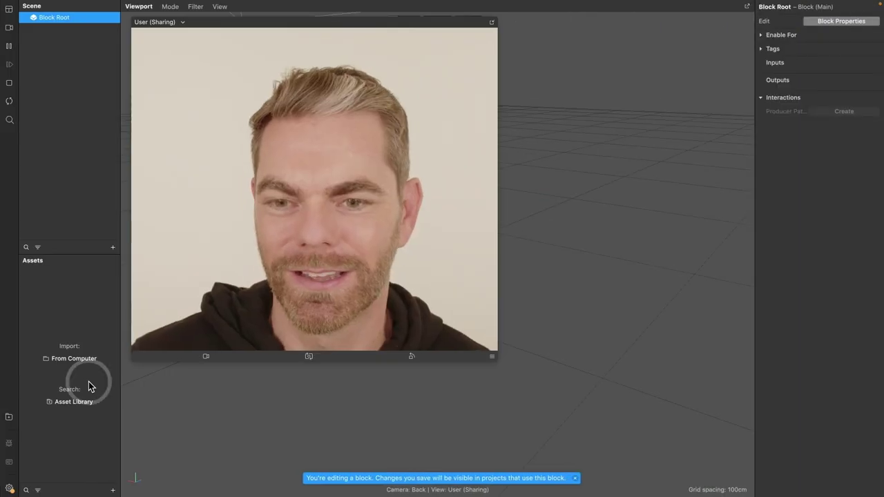
- Open block0 for editing in its own window and select its Block Root
left_click(78, 136)
left_click(47, 19)
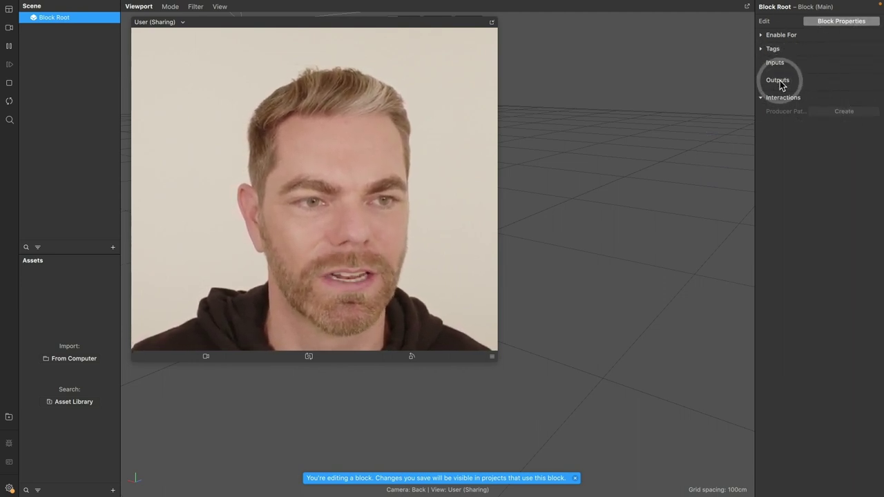
- In Block Properties, add Number input blockInput0 and Number output blockOutput0, both defaulting to 0
left_click(829, 20)
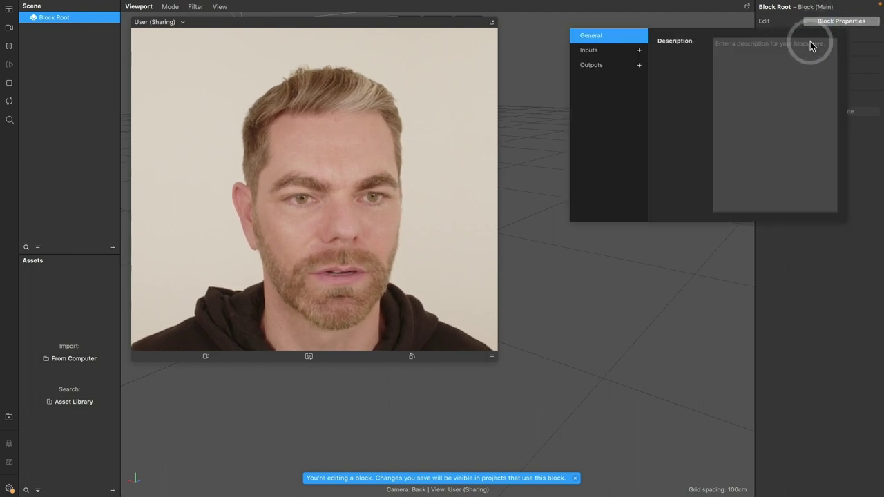
left_click(640, 51)
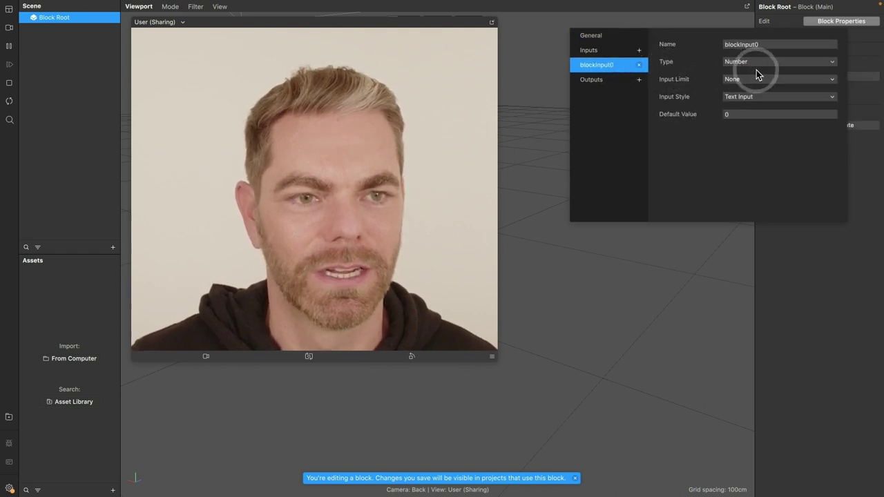
left_click(777, 62)
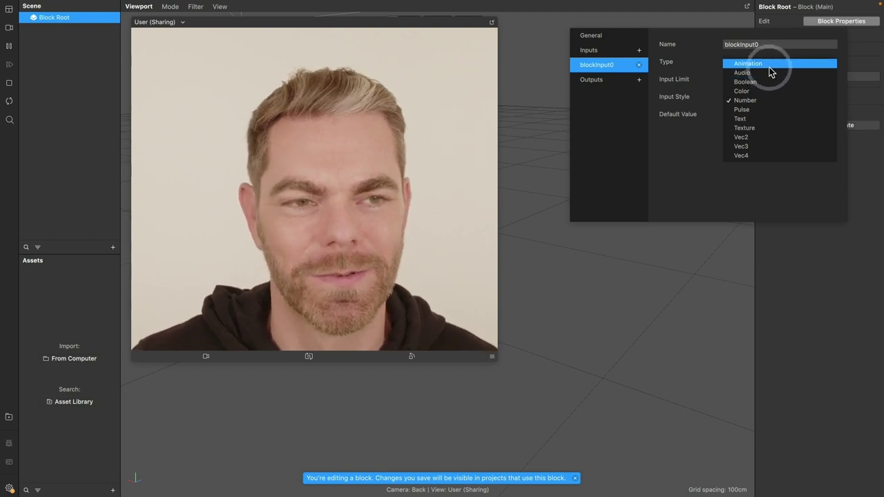
left_click(596, 78)
left_click(638, 80)
left_click(616, 92)
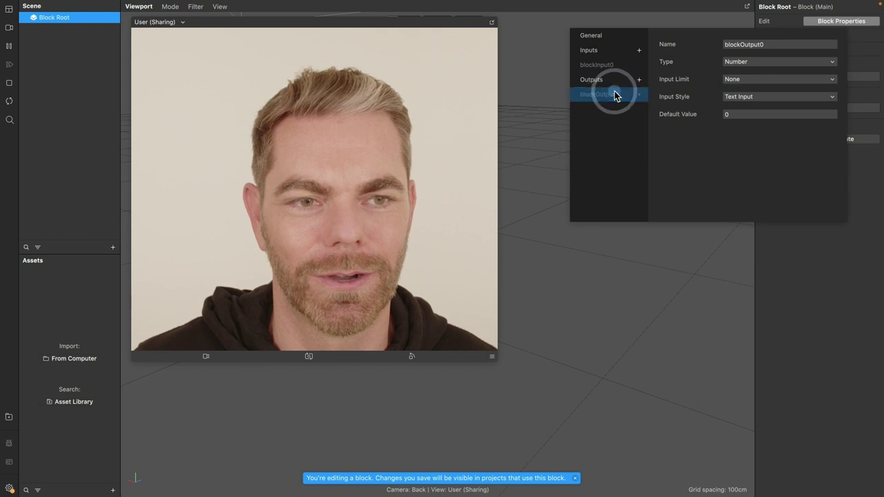
left_click(750, 63)
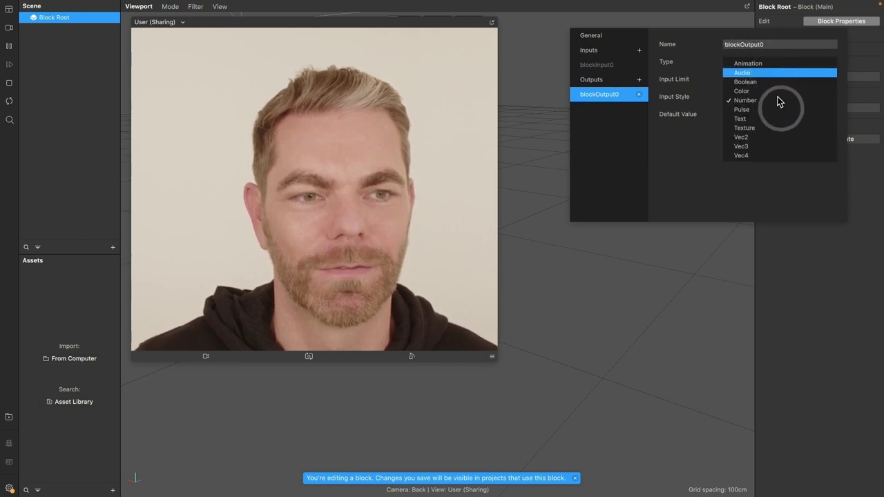
left_click(809, 346)
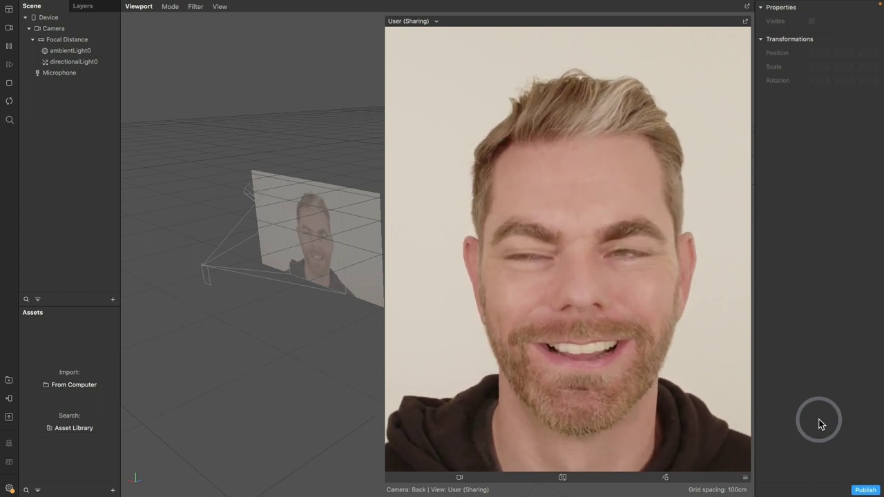
- Preview the effect in two Real-Time Simulation courtyards, including the red-walled one, dragging to look around
left_click(9, 29)
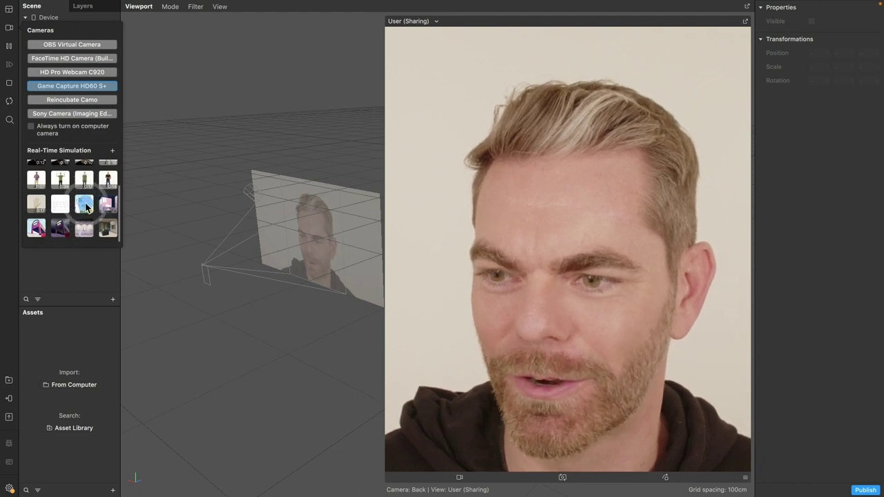
left_click(84, 208)
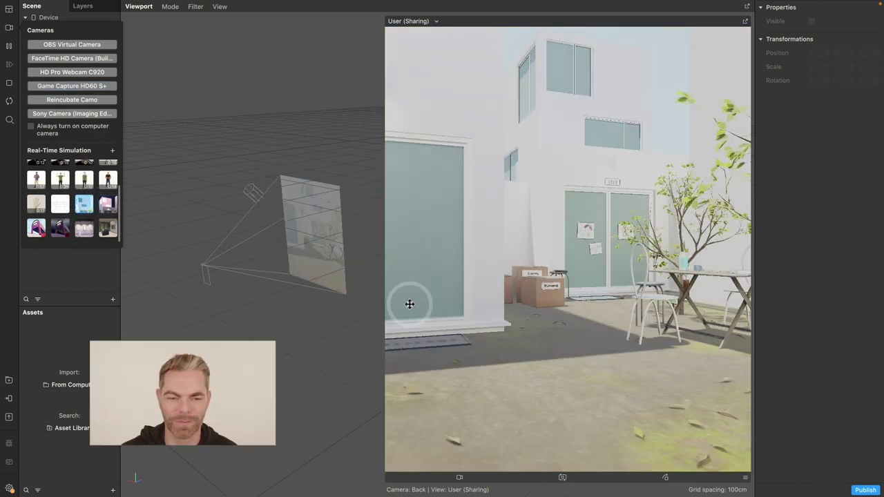
left_click_drag(597, 291, 377, 215)
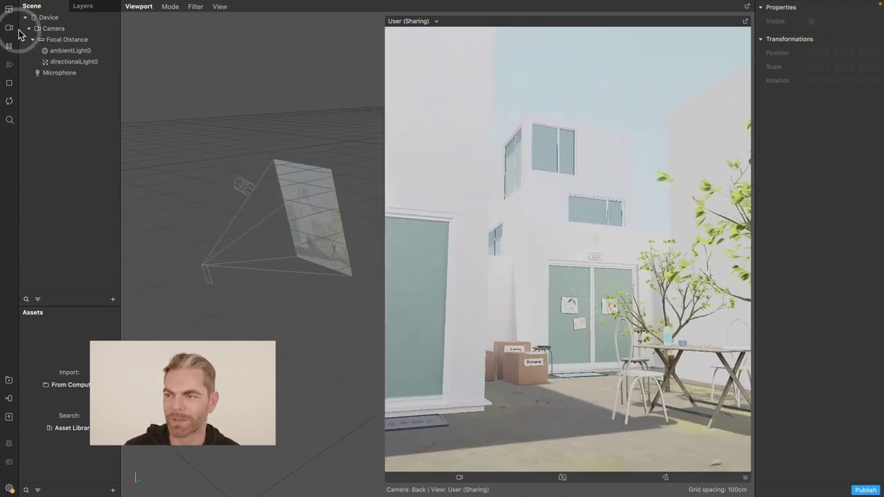
left_click(10, 29)
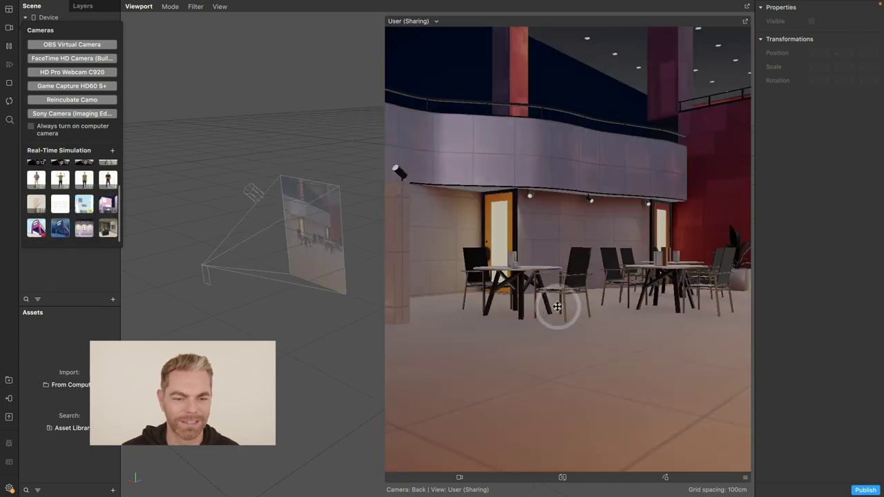
left_click_drag(557, 306, 492, 293)
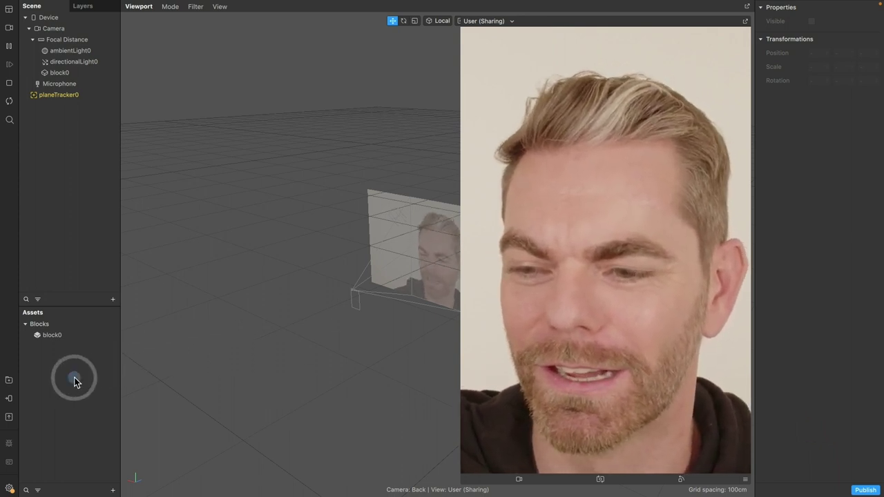
- Open the search boxes for the Assets, Scene and Layers lists, selecting the block0 asset
left_click(26, 490)
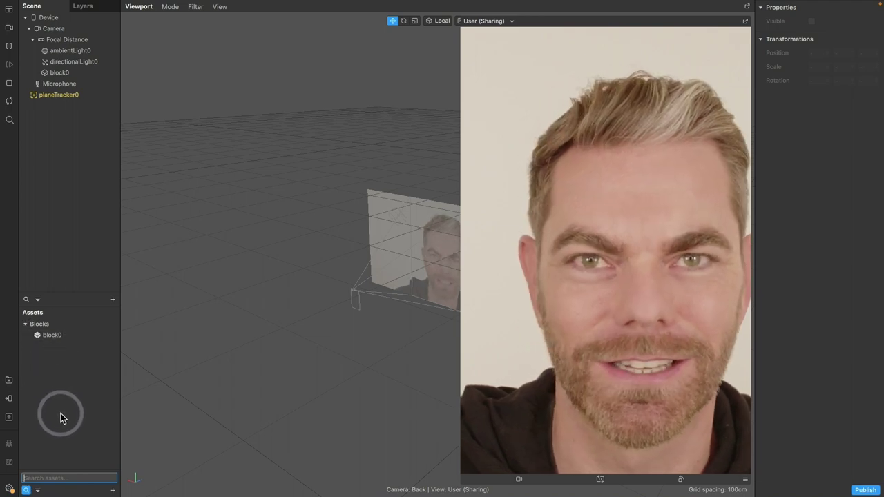
left_click(26, 299)
left_click(41, 339)
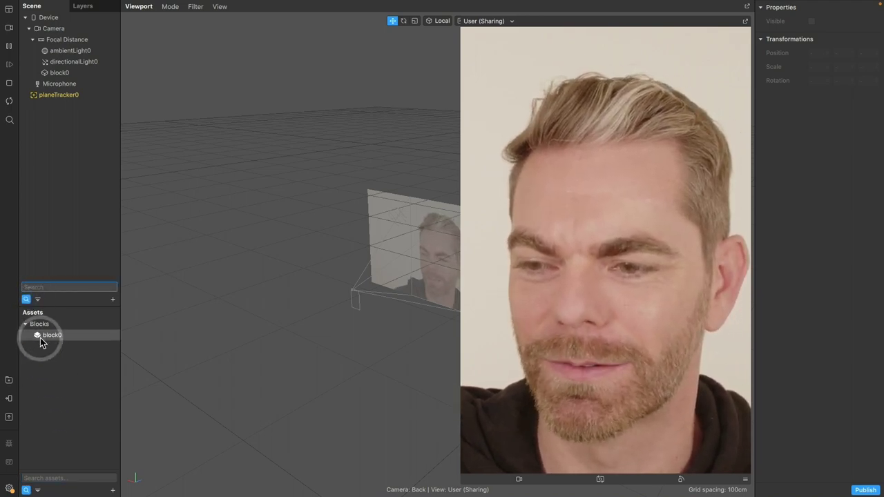
left_click(83, 6)
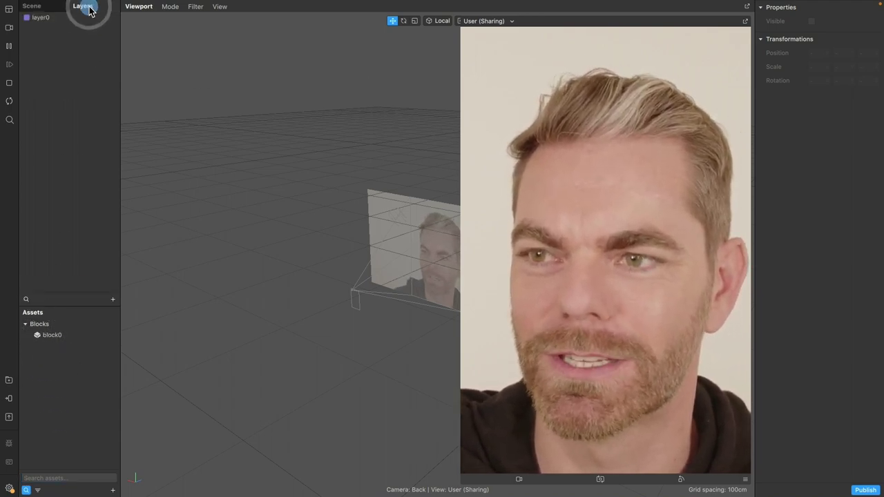
left_click(26, 300)
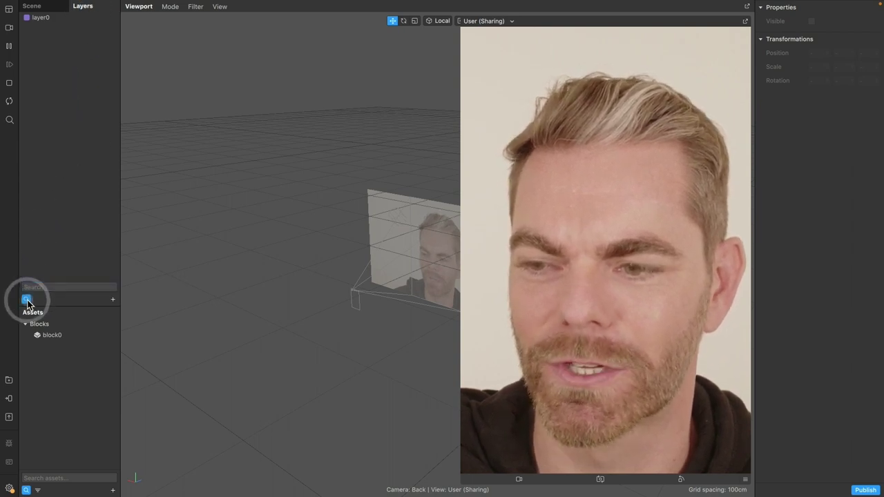
left_click(31, 6)
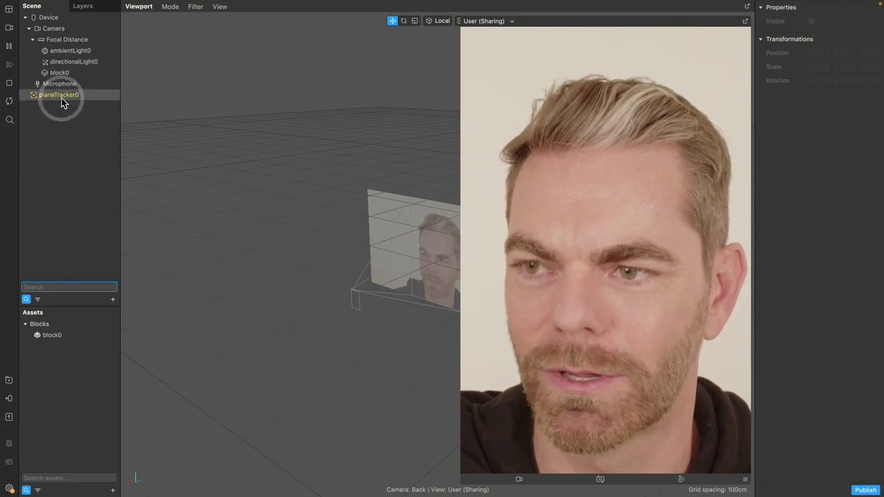
- Filter the scene tree by the name 'blo', then clear the search text
type("block")
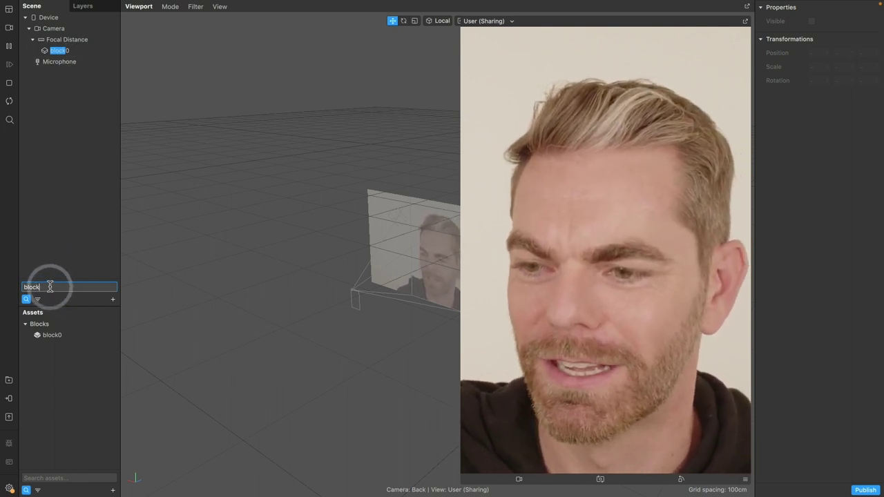
double_click(61, 287)
key("BackSpace")
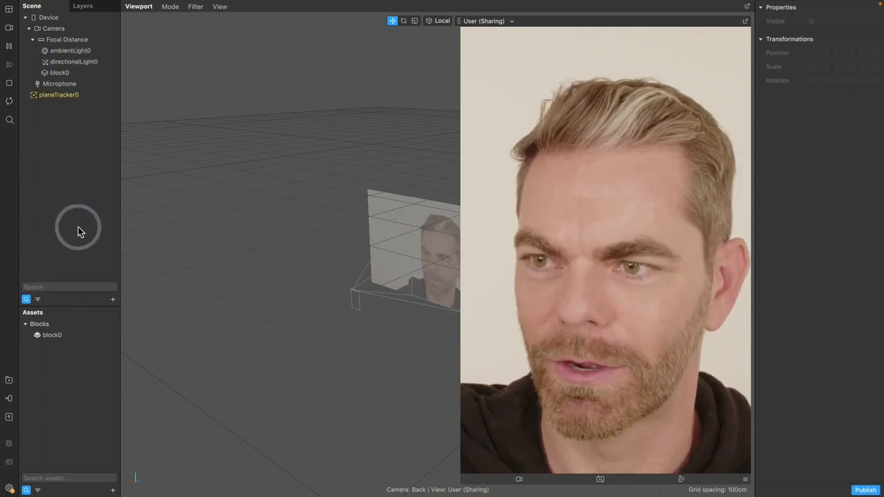
- Filter the scene tree by Scene Understanding, Blocks and Lights, then remove Scene Understanding
left_click(37, 300)
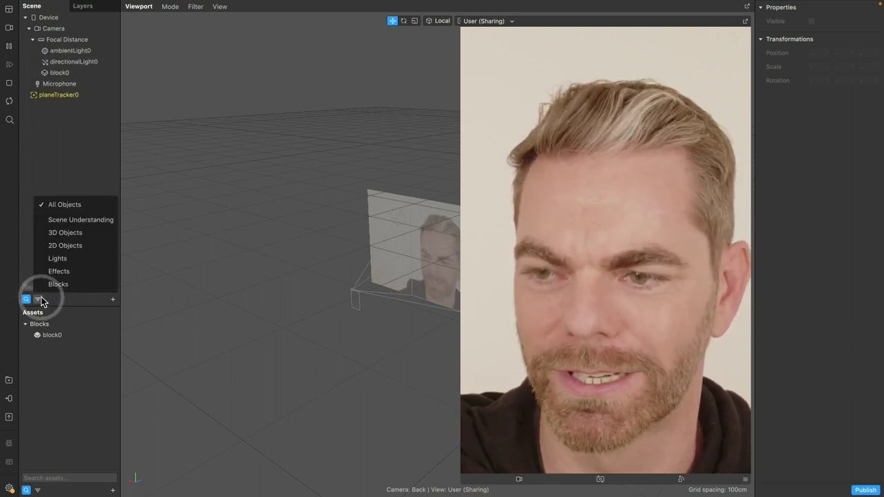
left_click(70, 221)
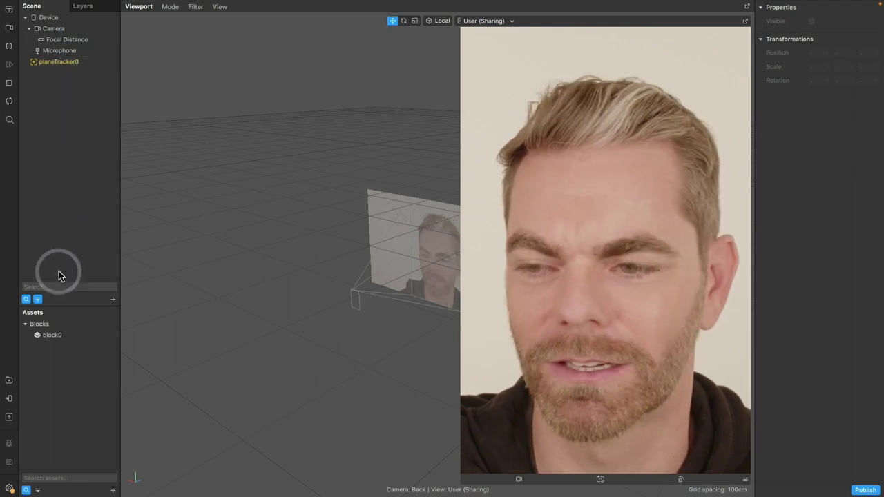
left_click(38, 299)
left_click(61, 284)
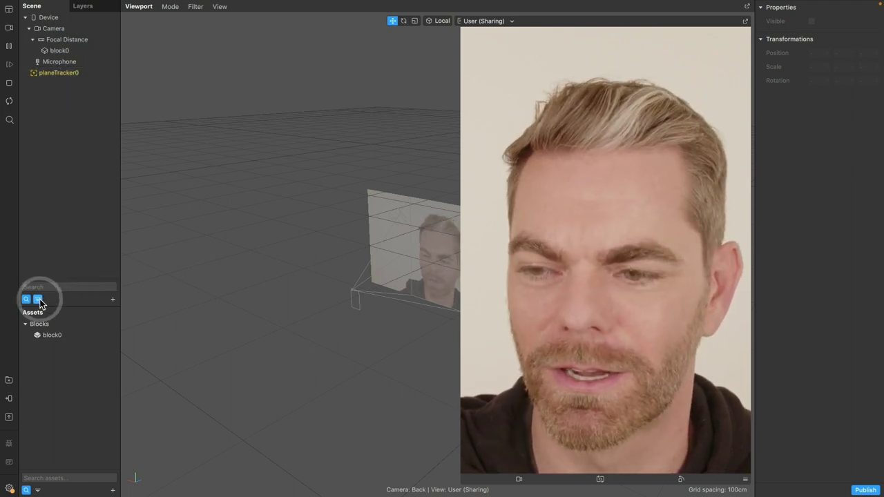
left_click(38, 299)
left_click(52, 259)
left_click(38, 299)
left_click(55, 218)
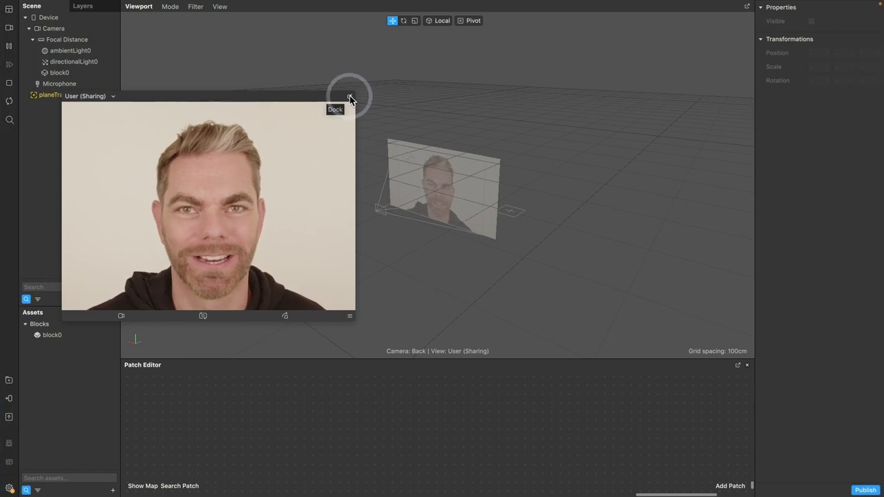
- Undock the simulator and Patch Editor into floating windows and reposition them over the viewport
left_click(350, 97)
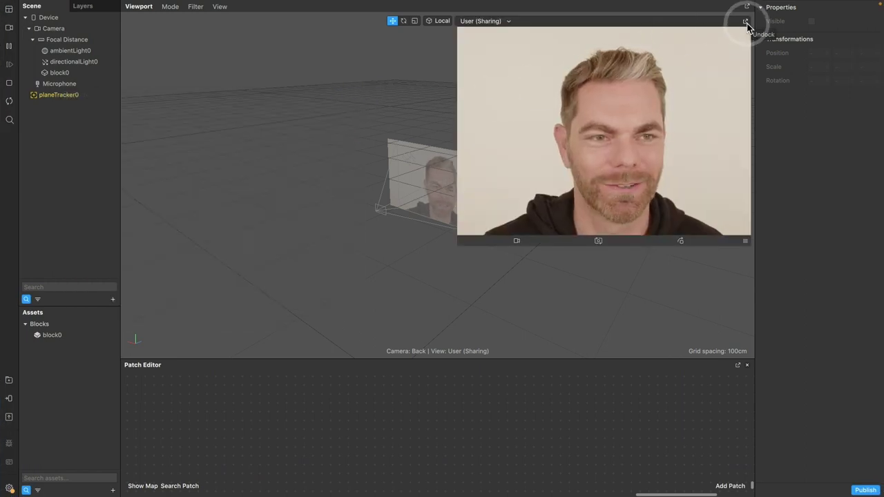
left_click(748, 22)
left_click_drag(426, 95, 279, 110)
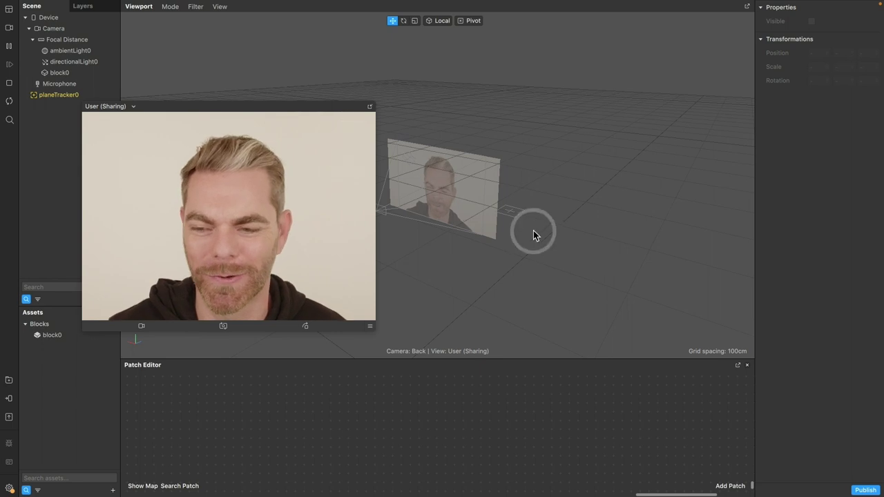
left_click(738, 367)
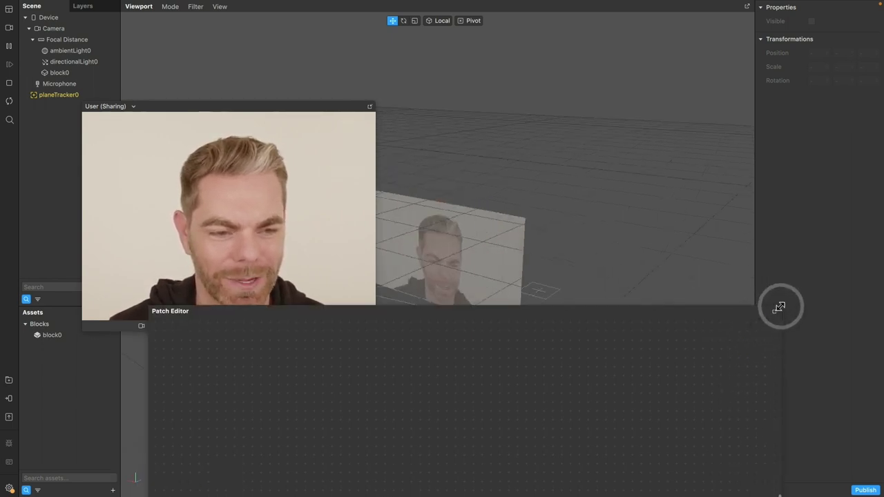
left_click_drag(779, 307, 716, 214)
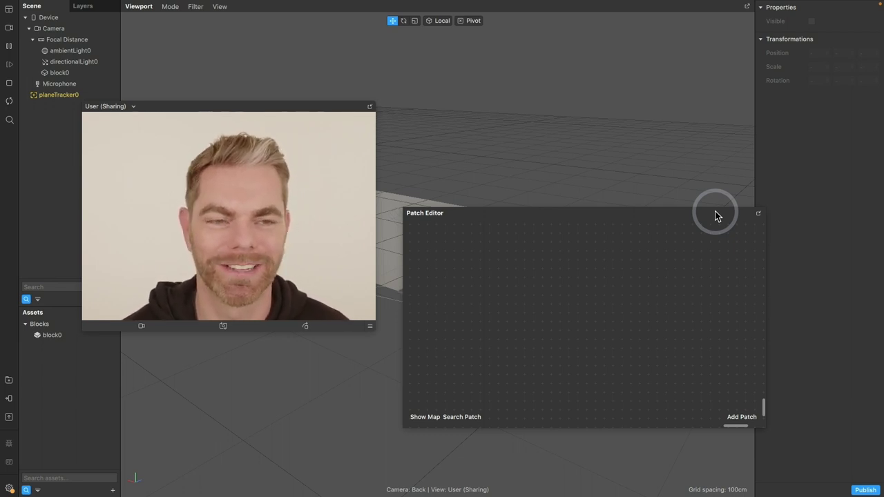
left_click_drag(698, 221, 710, 281)
- Undock and redock the viewport, then dock the Patch Editor and simulator back
left_click(746, 9)
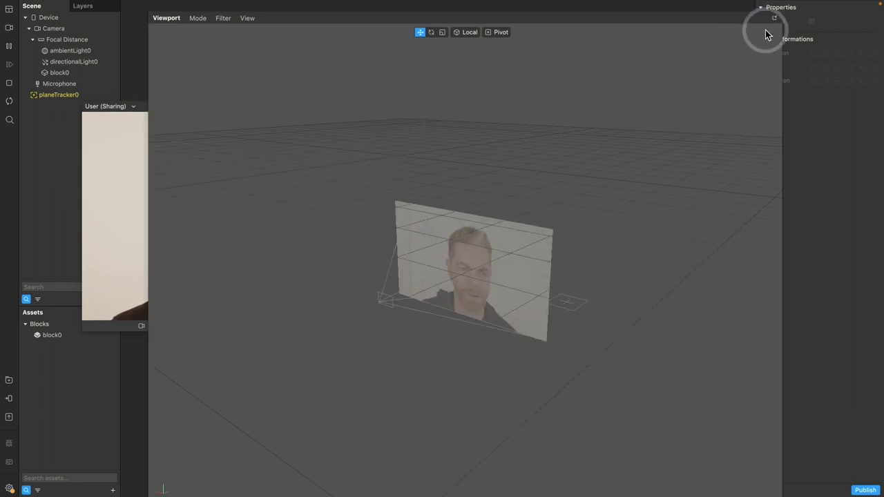
left_click(775, 21)
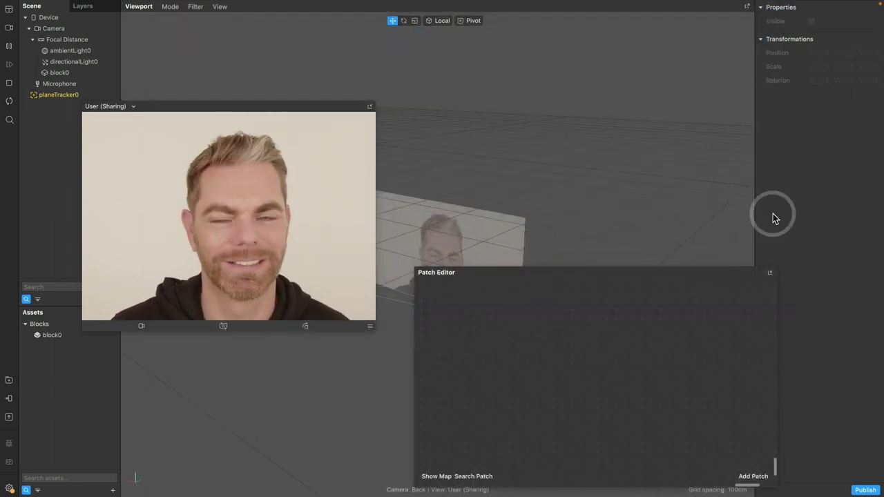
left_click(771, 274)
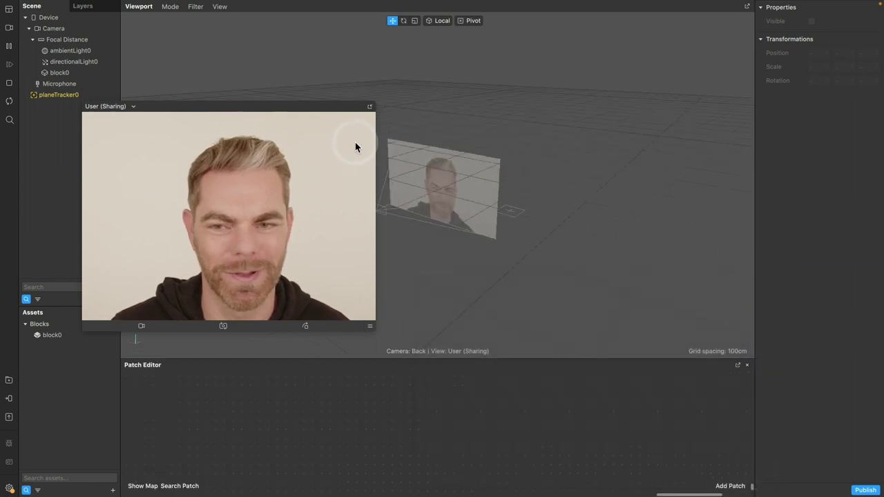
left_click(369, 106)
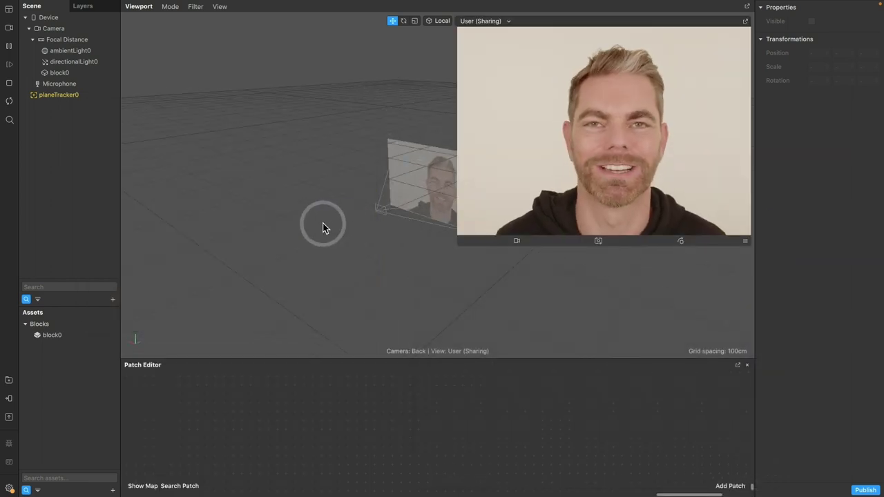